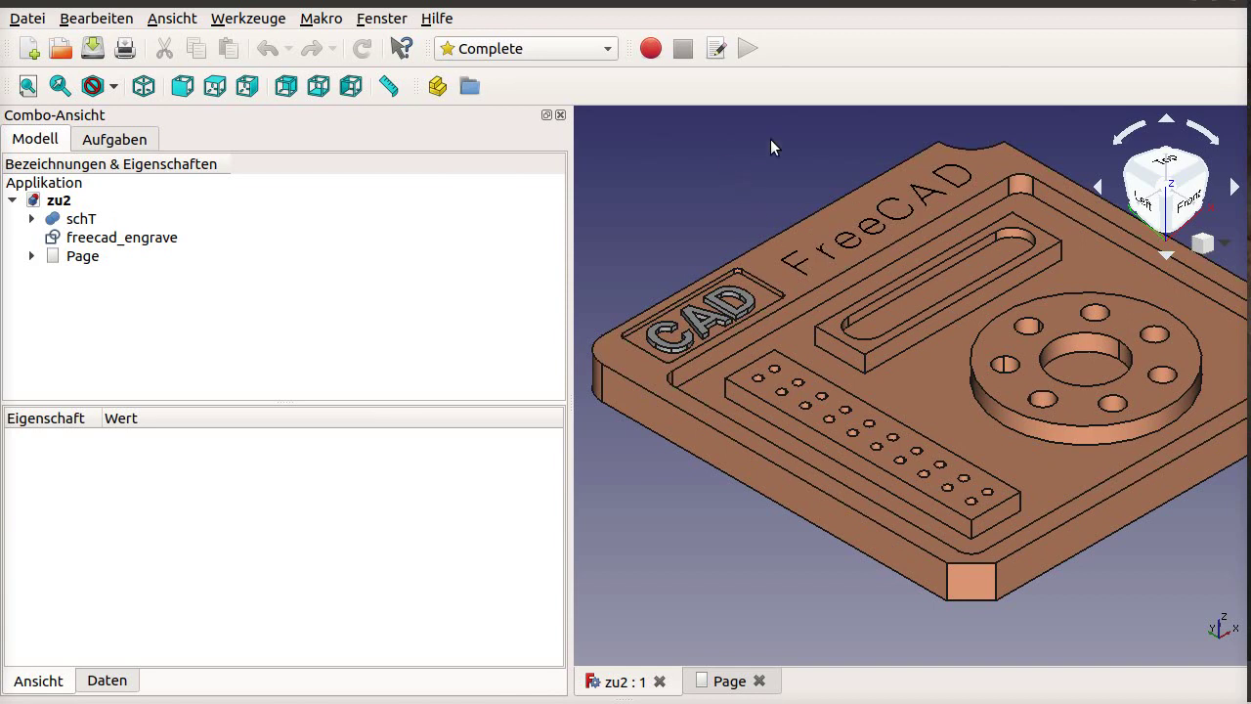
# Switch the 3D view of the engraved plate to Top using the navigation cube
pyautogui.click(1163, 166)
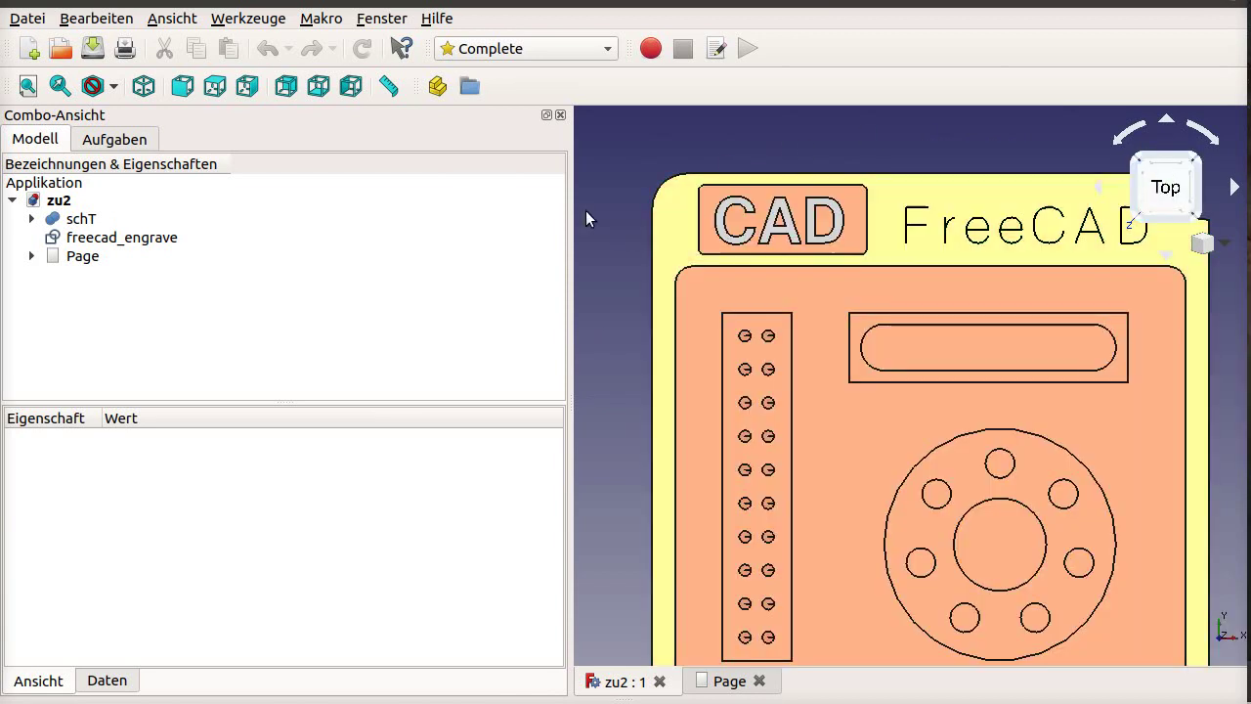
# Switch to TechDraw and create Page001 from the A4_Portrait_ISO7200Pep.svg template
pyautogui.click(514, 58)
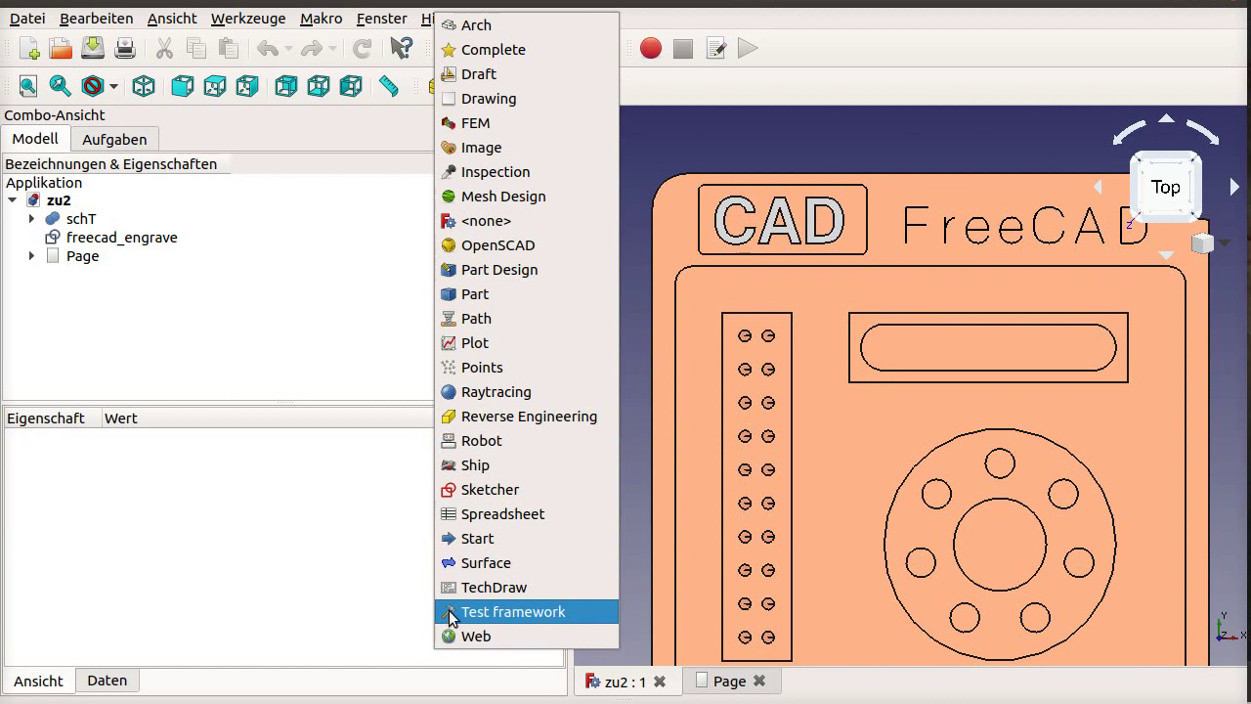
pyautogui.click(494, 586)
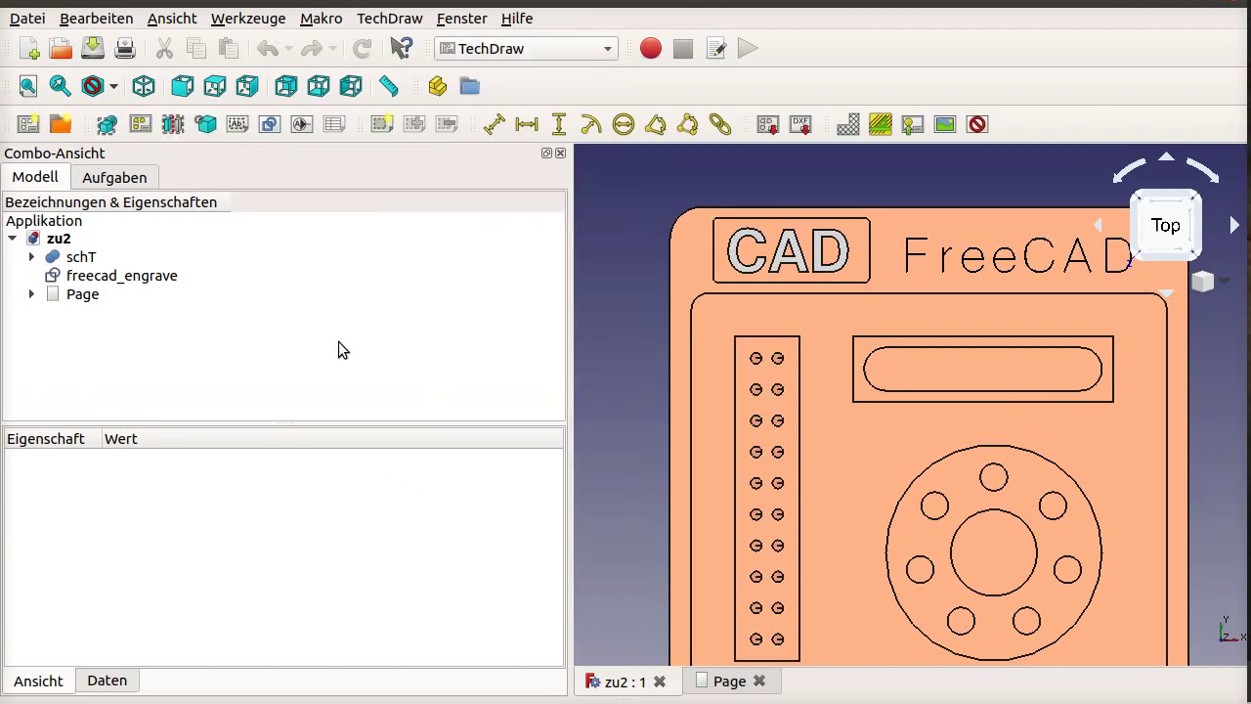
pyautogui.click(59, 128)
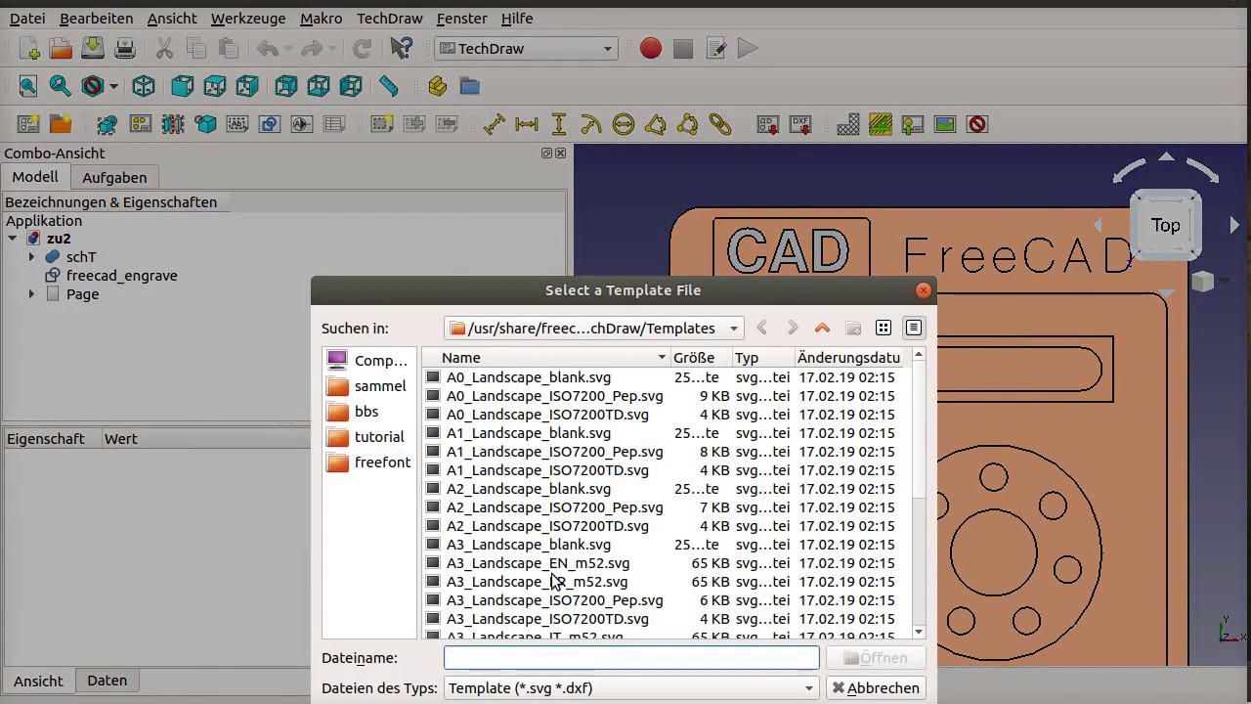
pyautogui.scroll(-3, 553, 605)
pyautogui.scroll(-1, 484, 582)
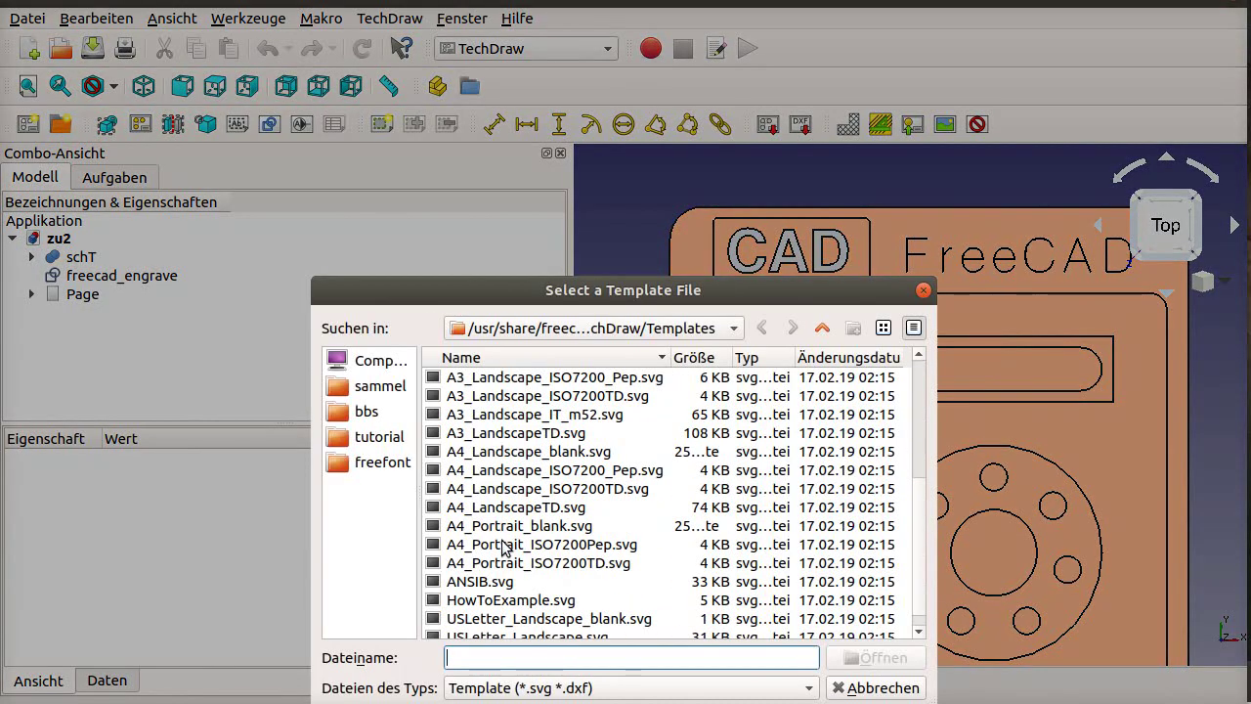
pyautogui.click(506, 544)
pyautogui.click(856, 658)
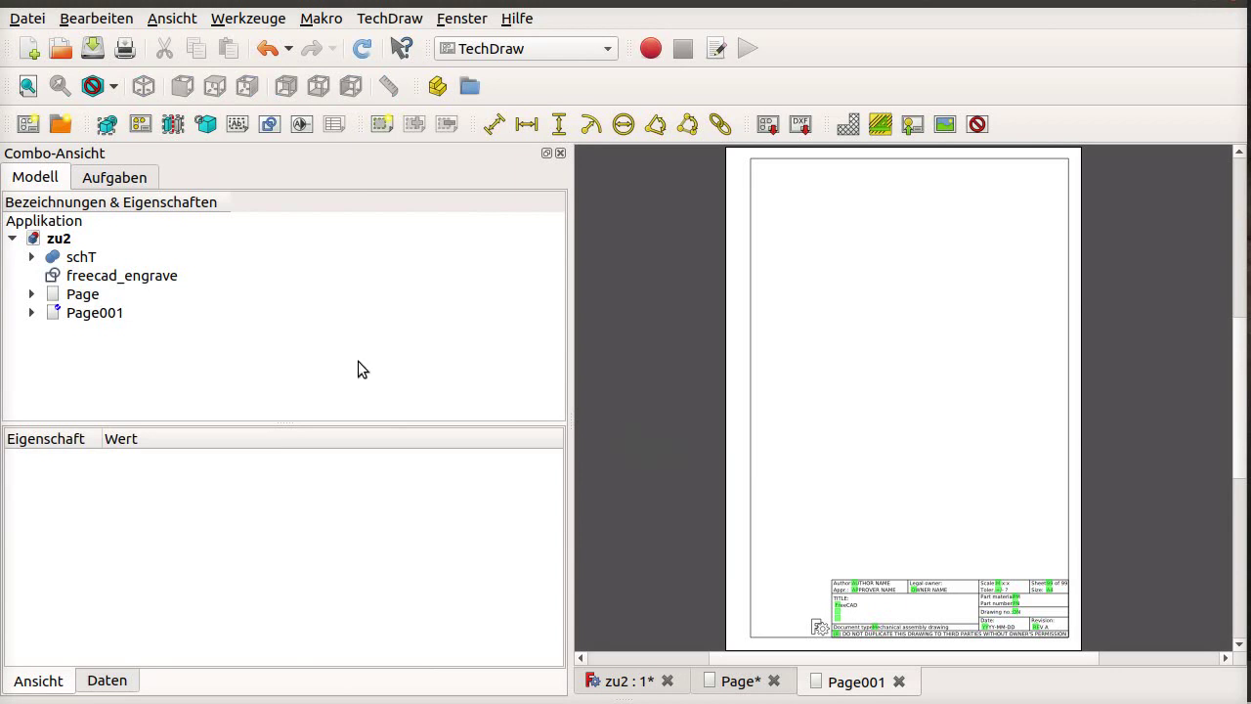
# Insert a drawing view of the schT body onto Page001
pyautogui.click(88, 261)
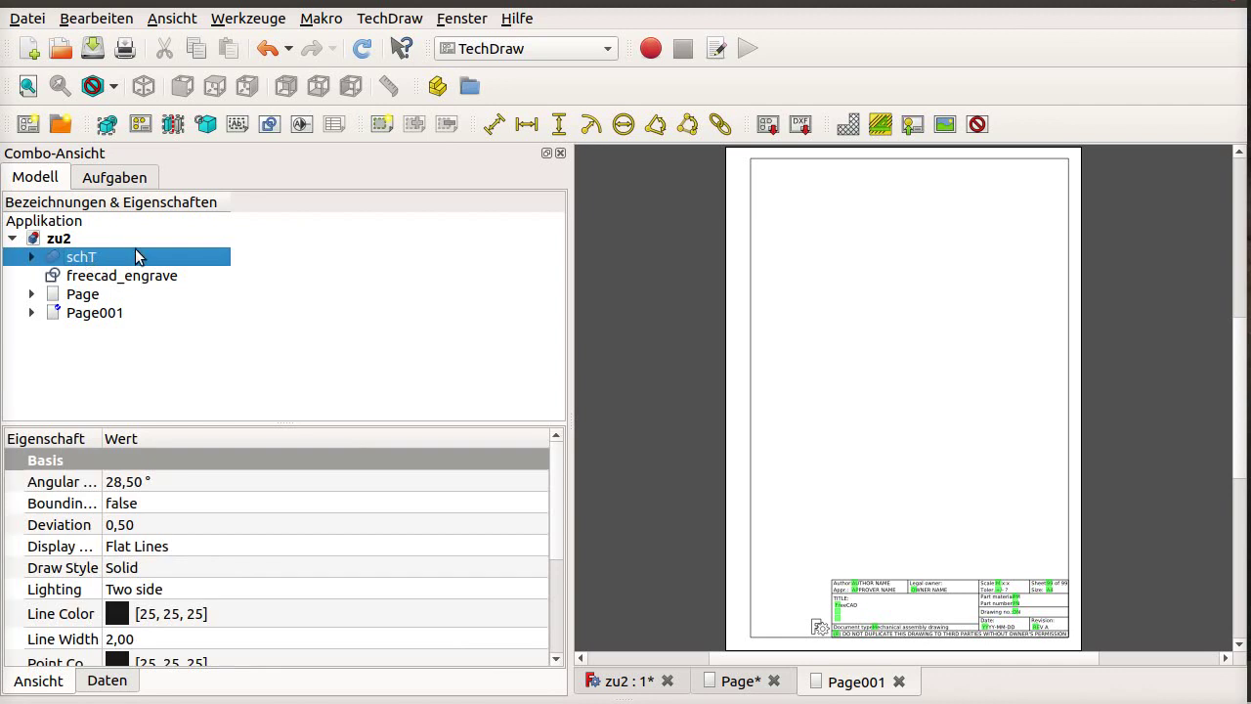
pyautogui.click(106, 126)
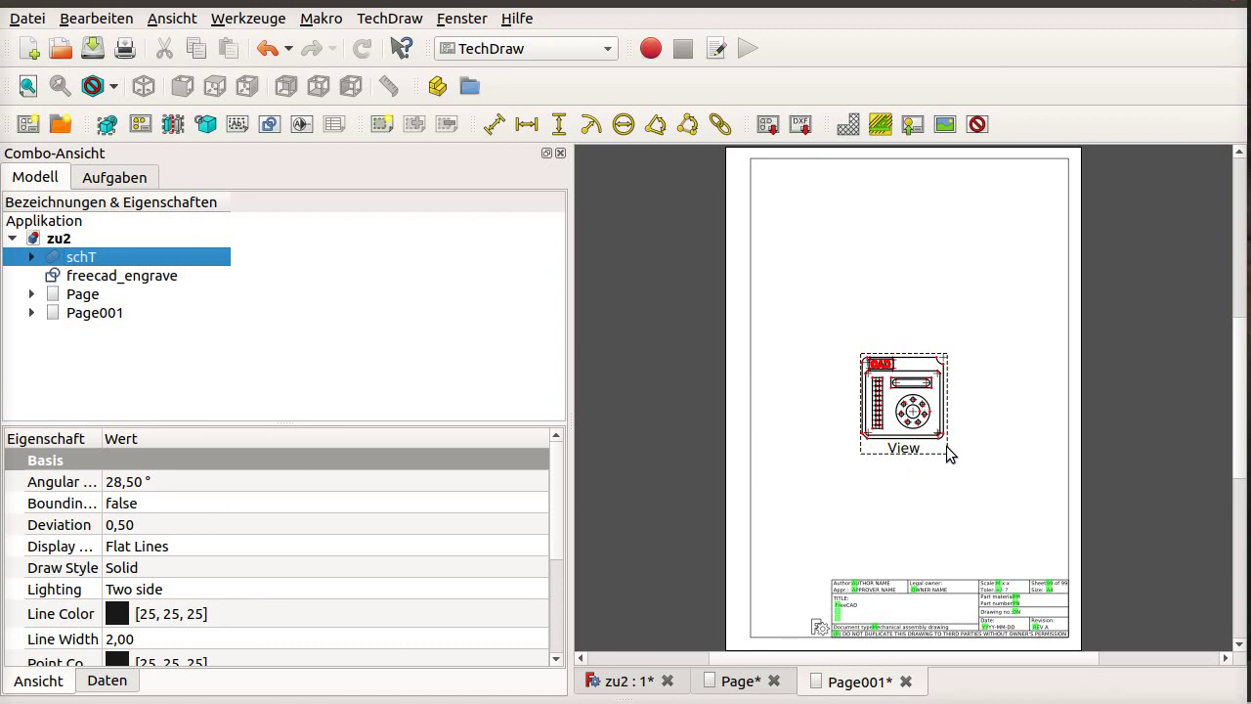
pyautogui.scroll(2, 948, 454)
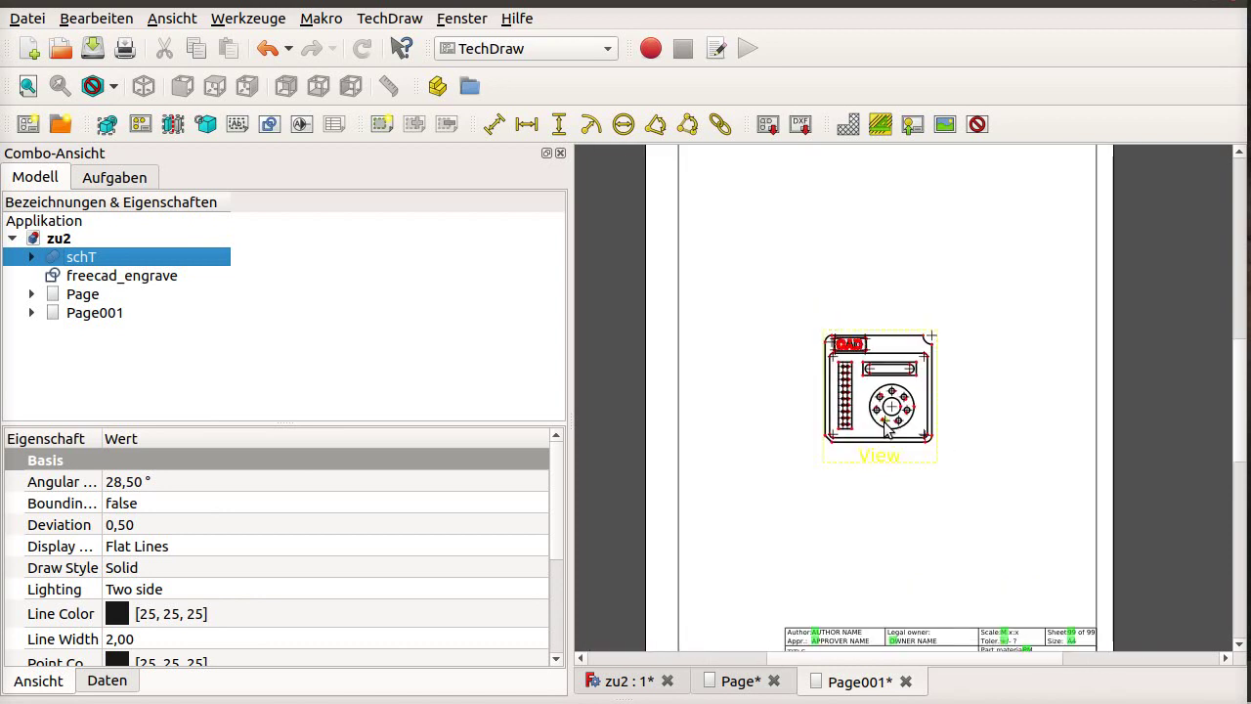
# Move the schT drawing view up near the top of the page
pyautogui.moveTo(868, 466); pyautogui.dragTo(866, 453)
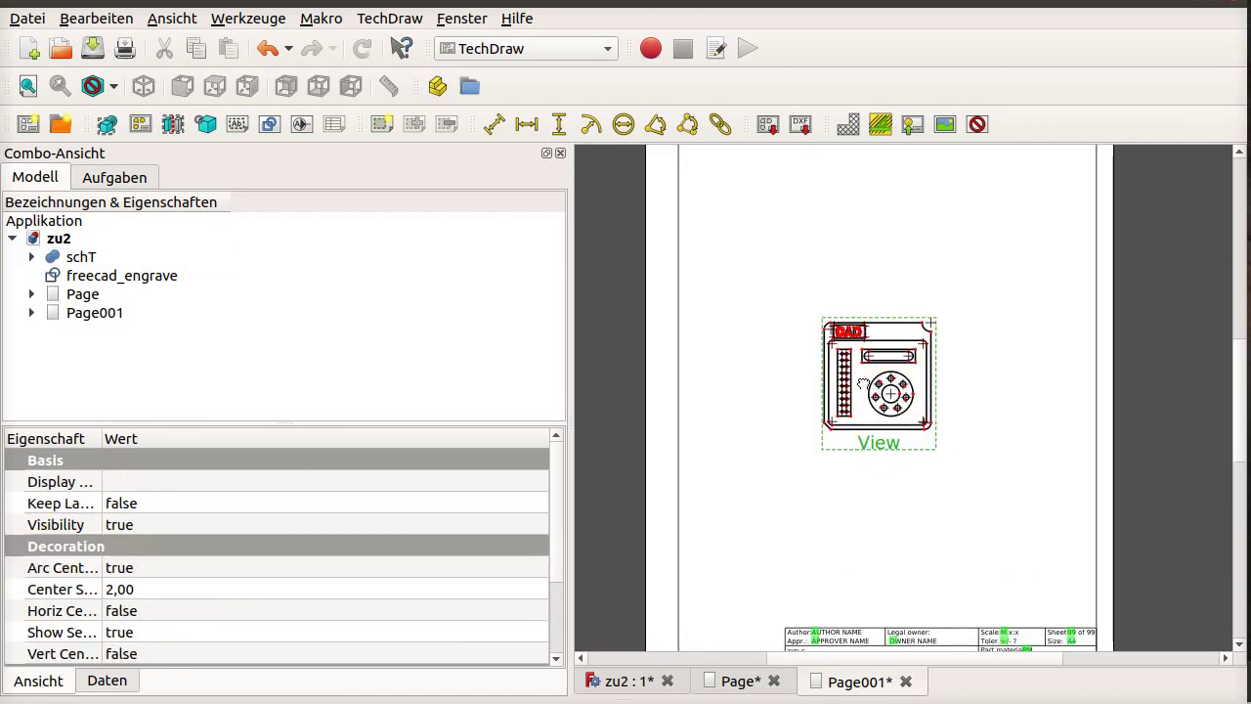
pyautogui.moveTo(863, 383); pyautogui.dragTo(834, 272)
pyautogui.scroll(-2, 831, 388)
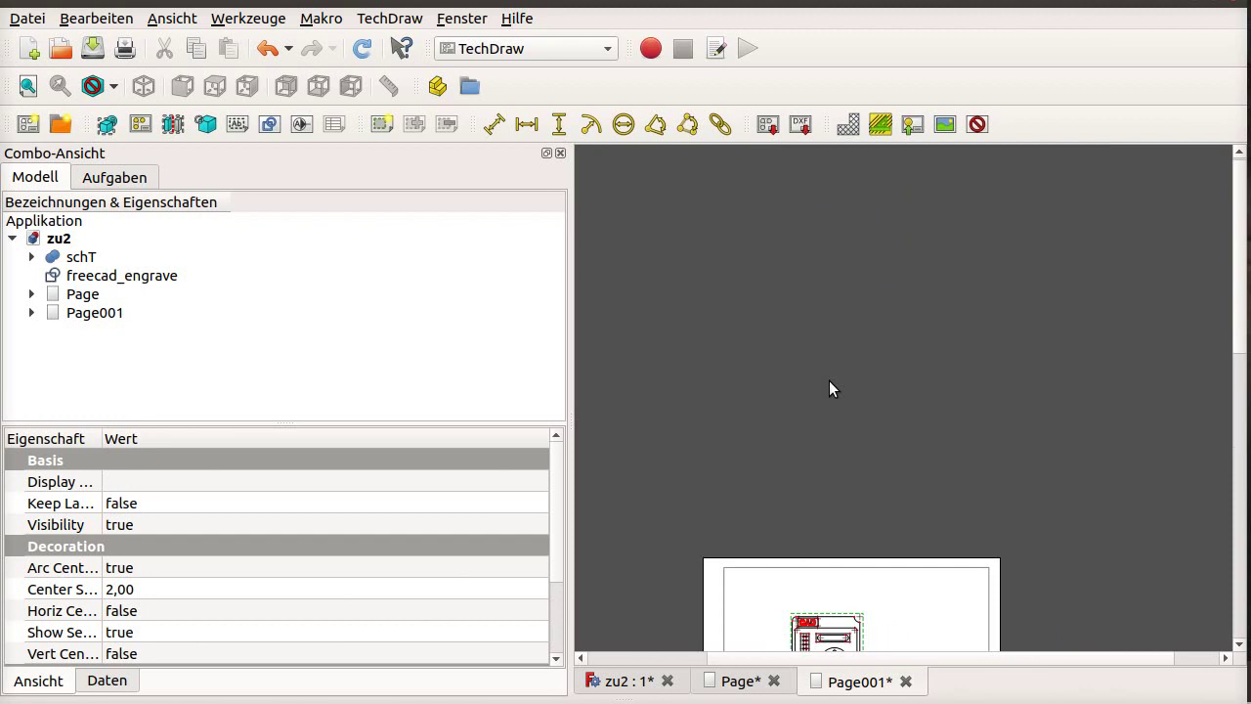
pyautogui.scroll(1, 860, 628)
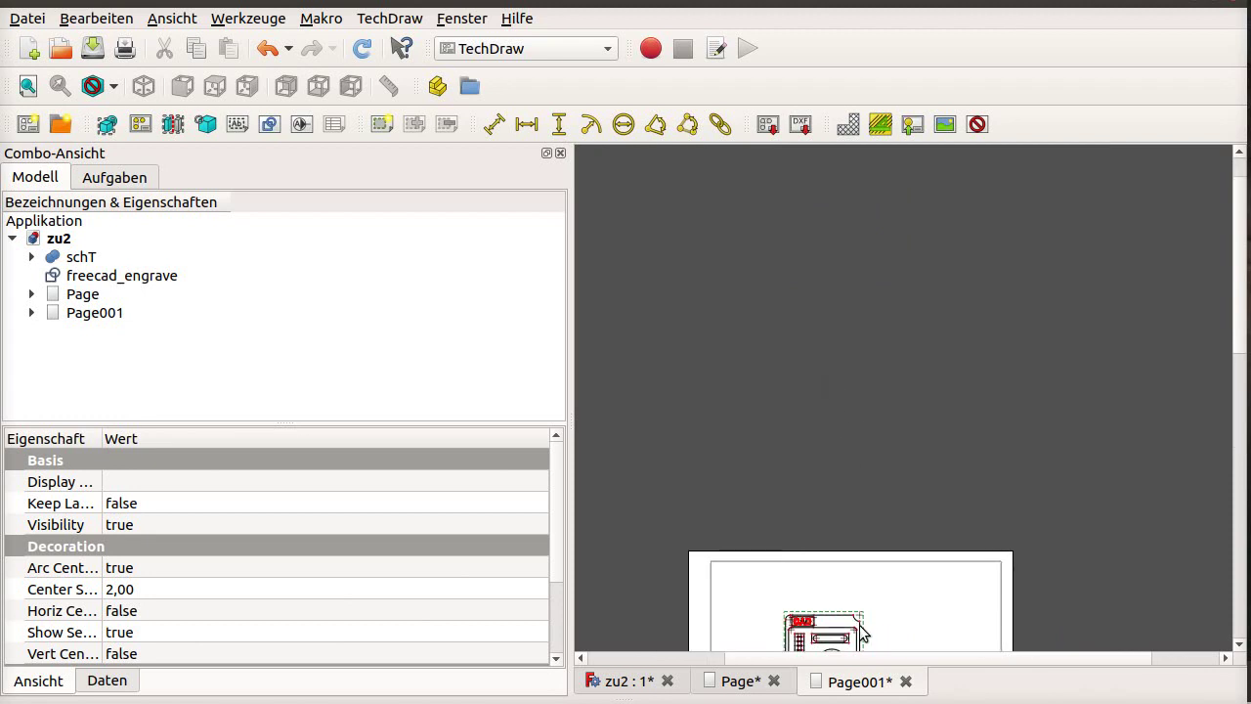
pyautogui.scroll(1, 860, 631)
pyautogui.scroll(4, 856, 630)
pyautogui.scroll(6, 851, 627)
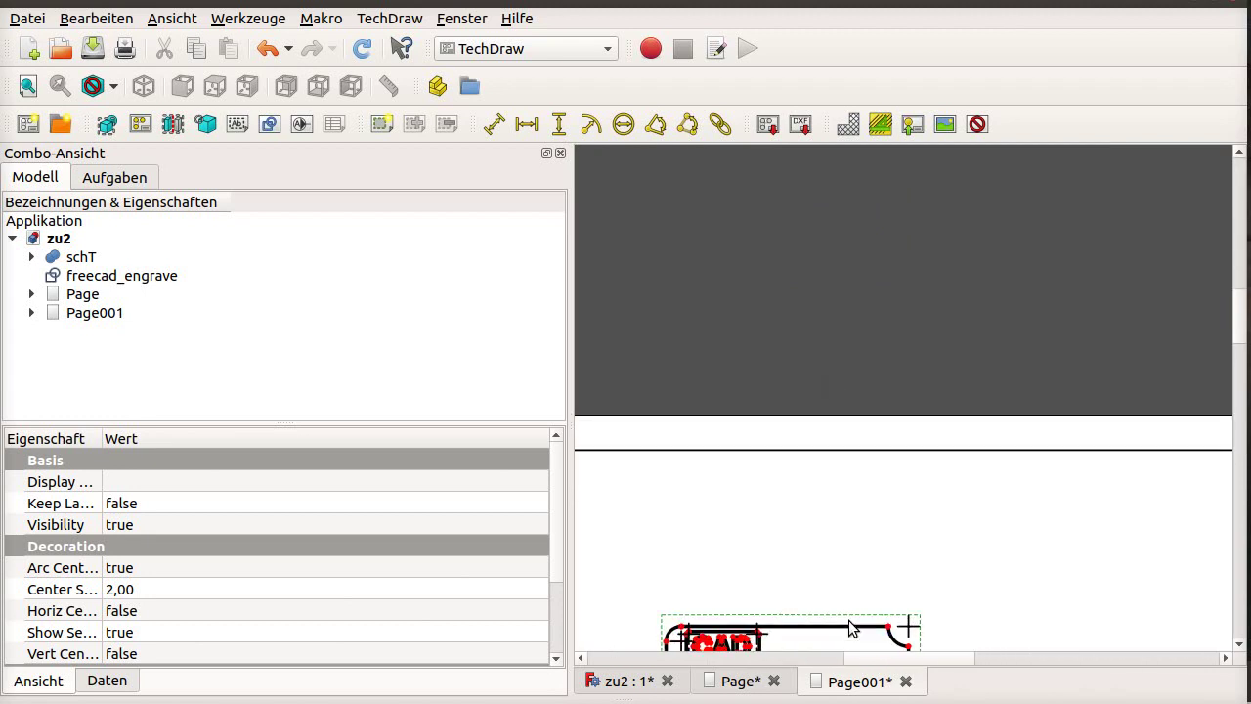
pyautogui.rightClick(864, 552)
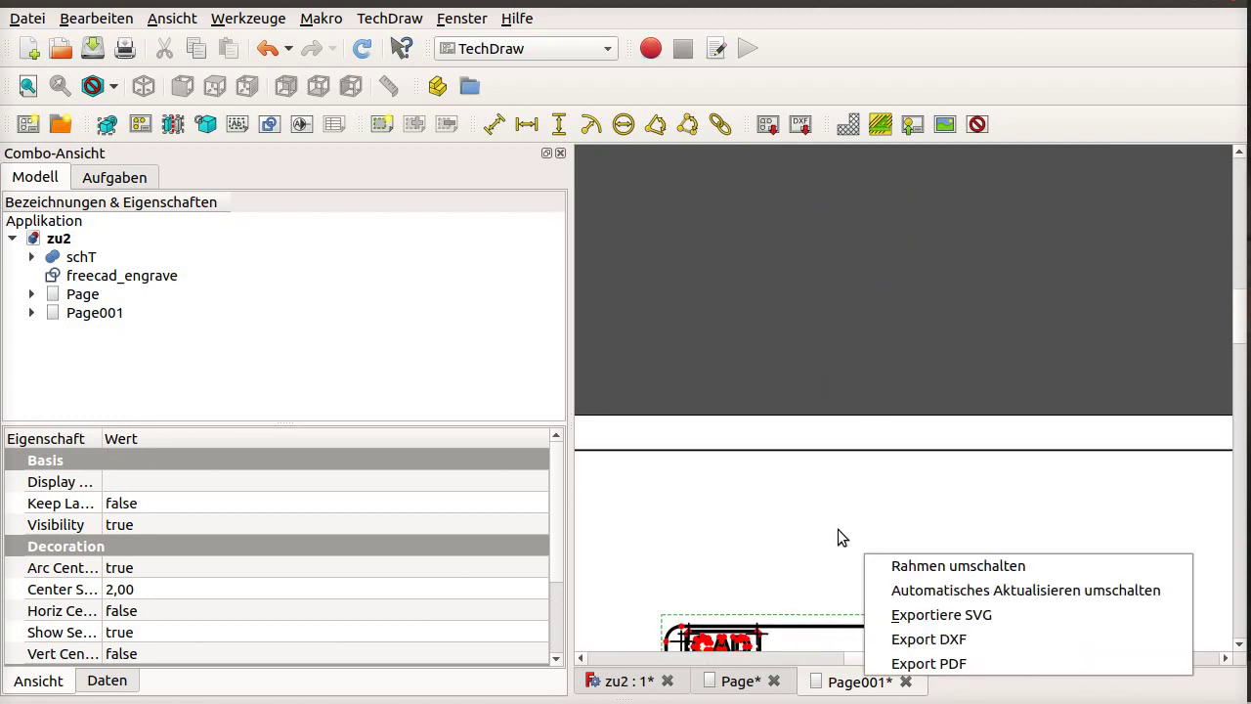
pyautogui.click(860, 443)
pyautogui.moveTo(857, 518); pyautogui.dragTo(896, 248, button='middle')
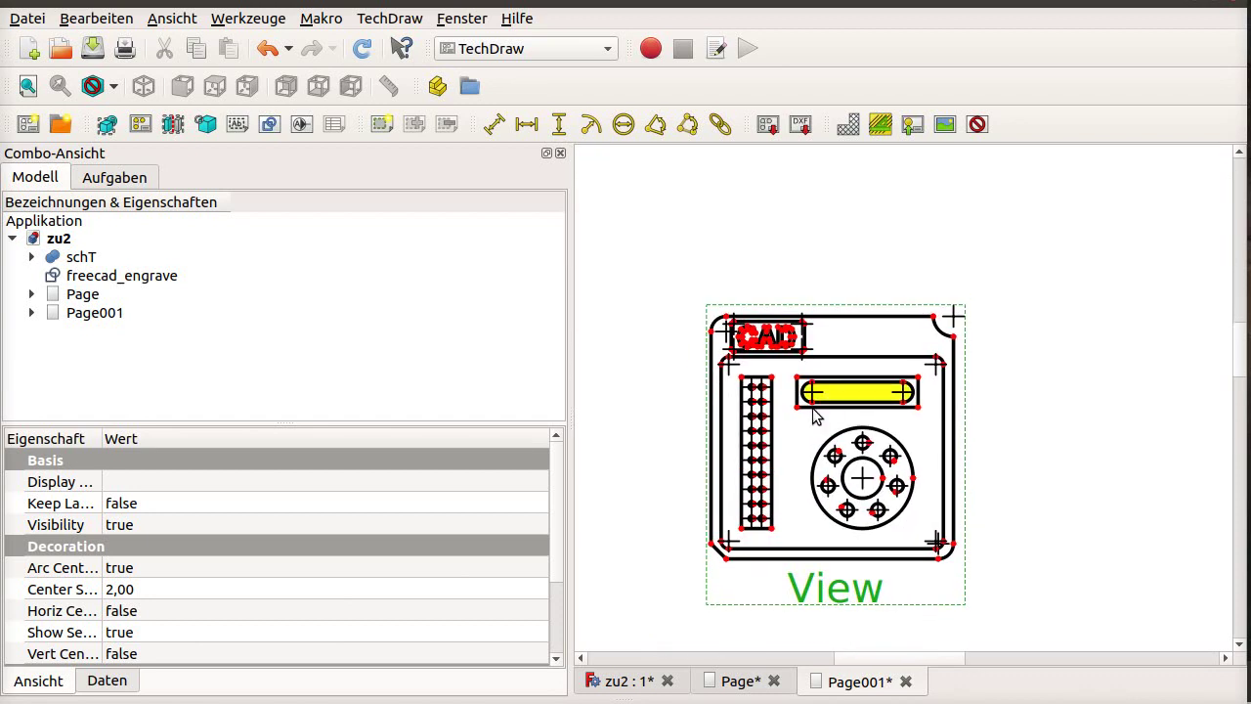
pyautogui.scroll(1, 778, 445)
pyautogui.scroll(1, 778, 446)
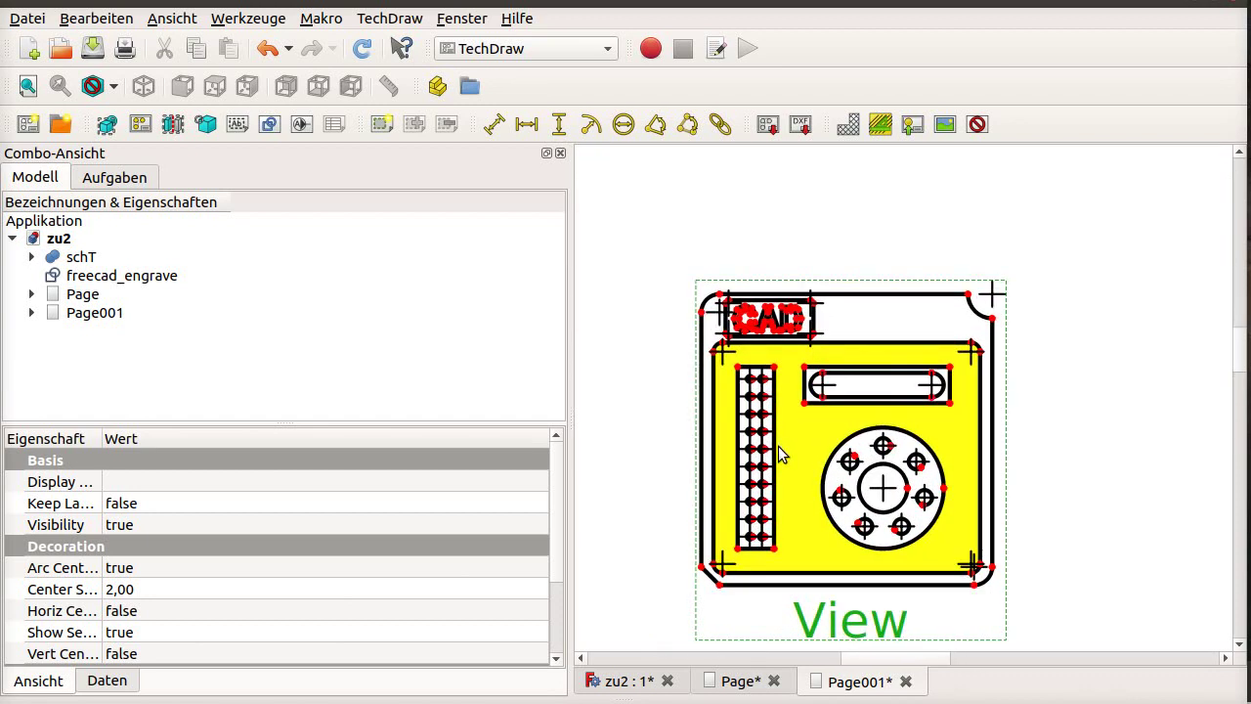
pyautogui.scroll(1, 778, 446)
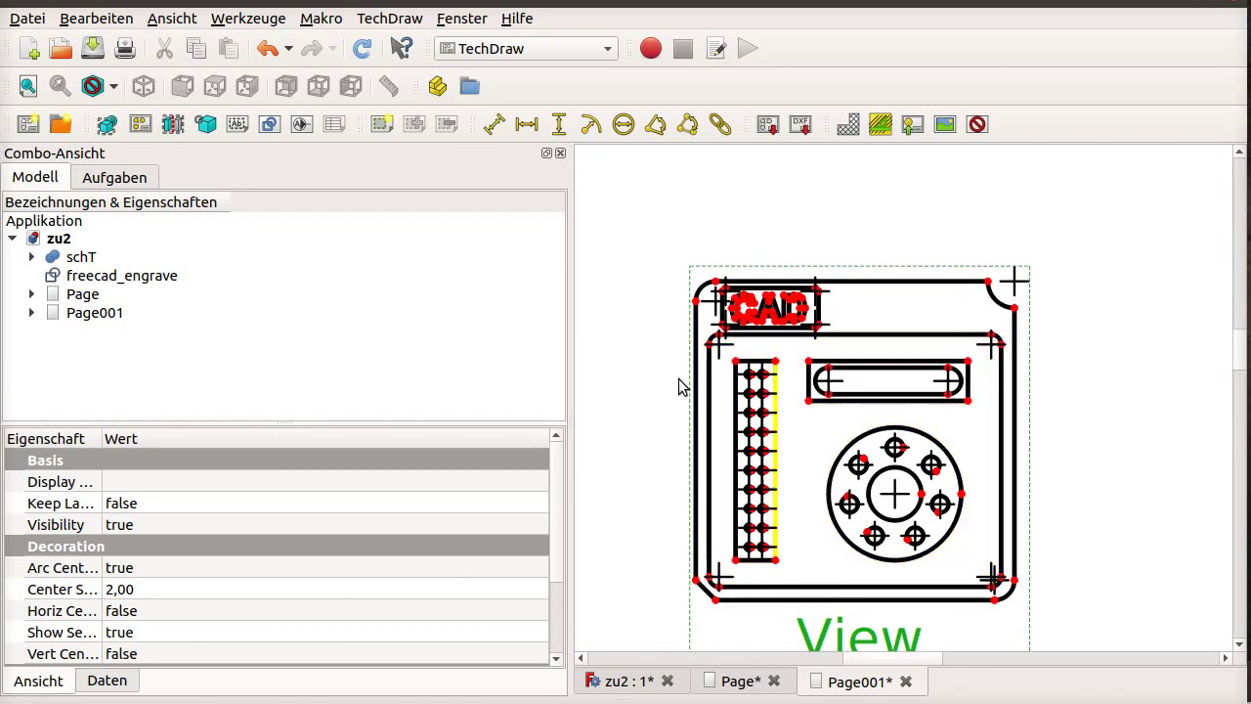
# Change Page001's Label property to 'draufsicht'
pyautogui.click(103, 313)
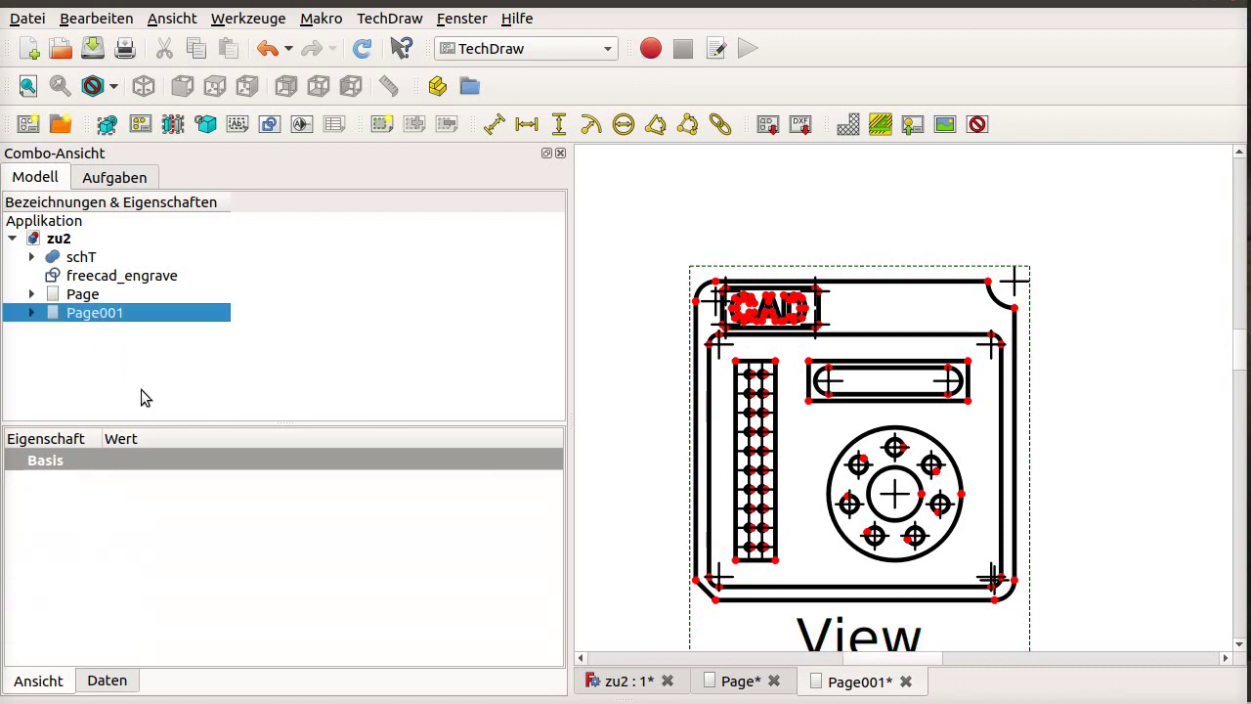
pyautogui.click(104, 681)
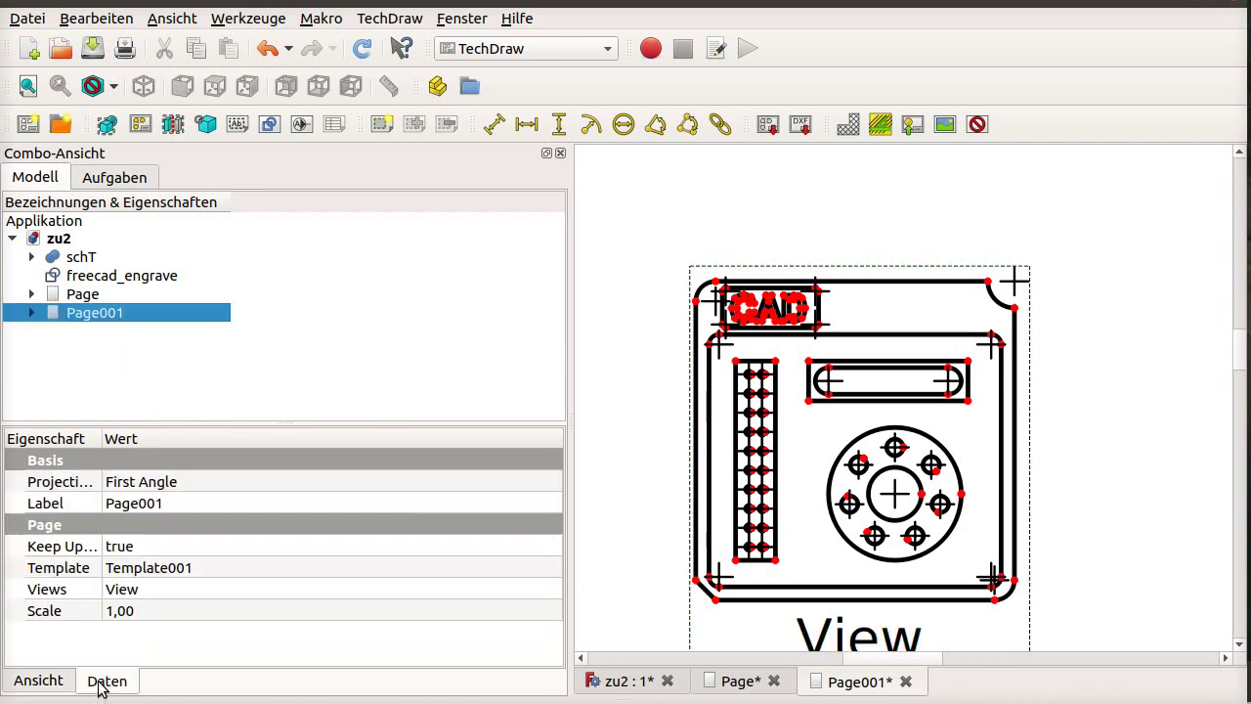
pyautogui.click(189, 500)
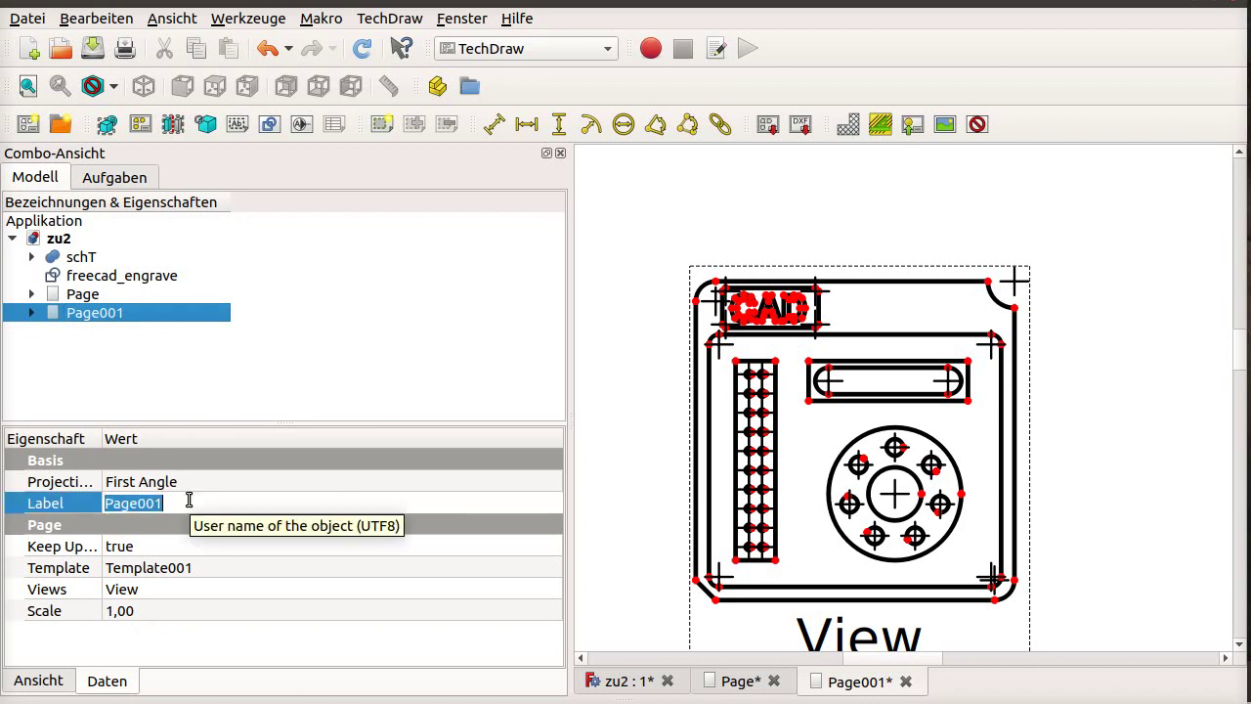
pyautogui.write('drauf')
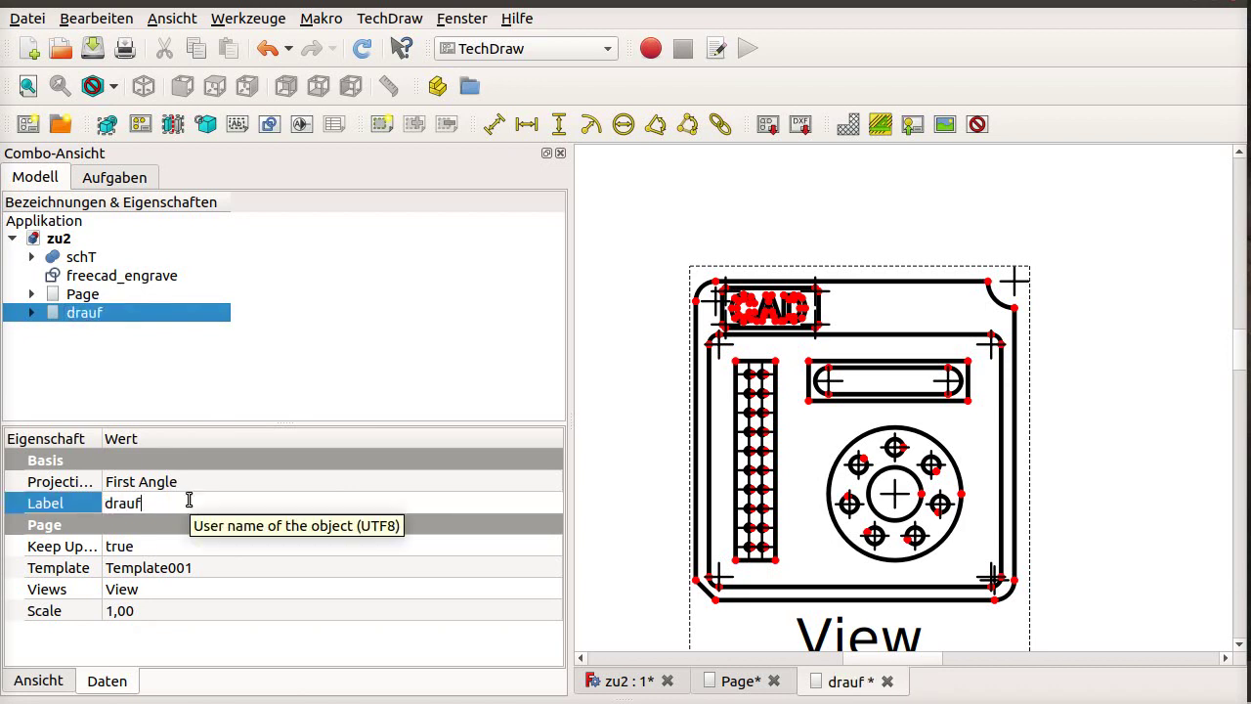
pyautogui.write('sicht')
pyautogui.press('Return')
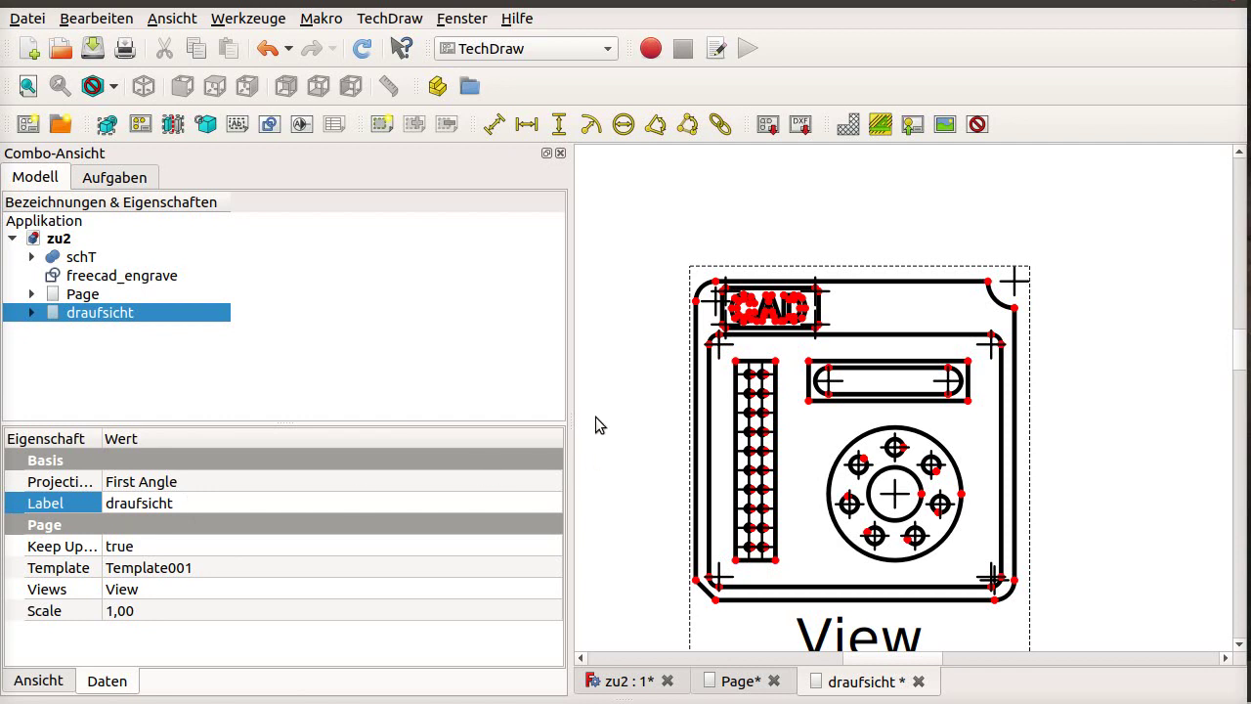
# Add a horizontal 48,00 dimension between the plate's top corners, placed above the view
pyautogui.click(698, 308)
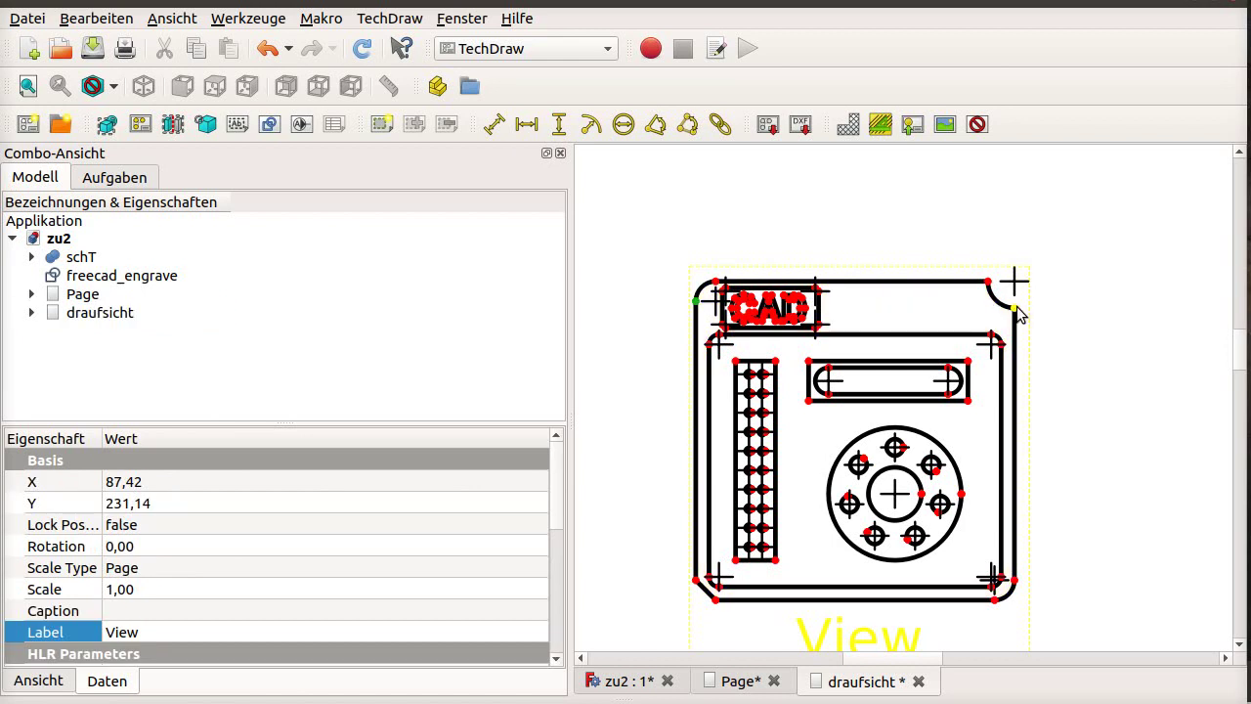
pyautogui.click(1014, 309)
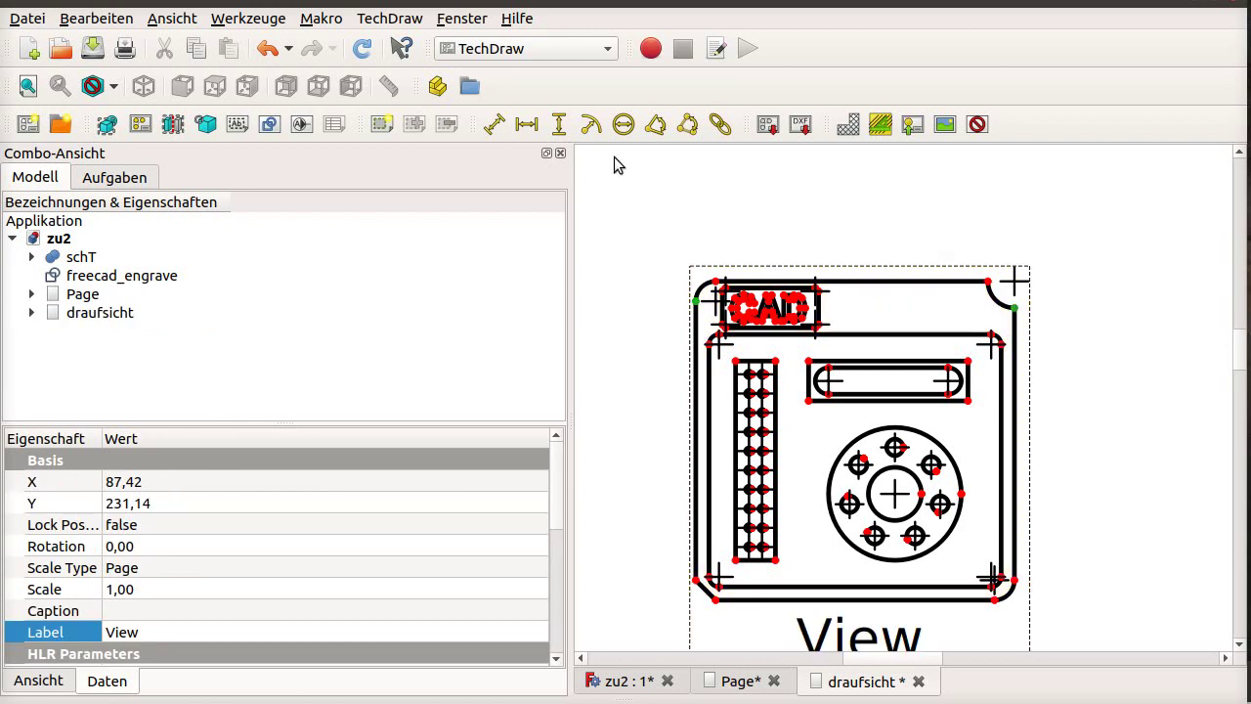
pyautogui.click(525, 123)
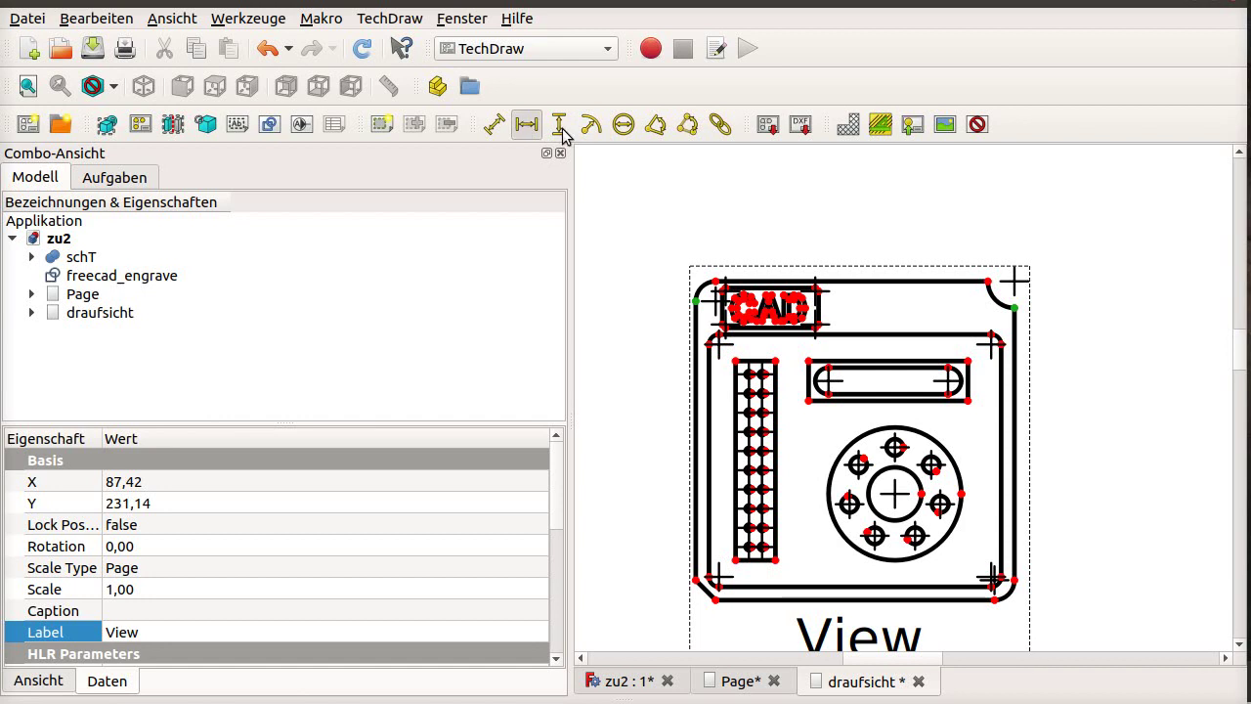
pyautogui.click(840, 293)
pyautogui.moveTo(840, 293); pyautogui.dragTo(831, 174)
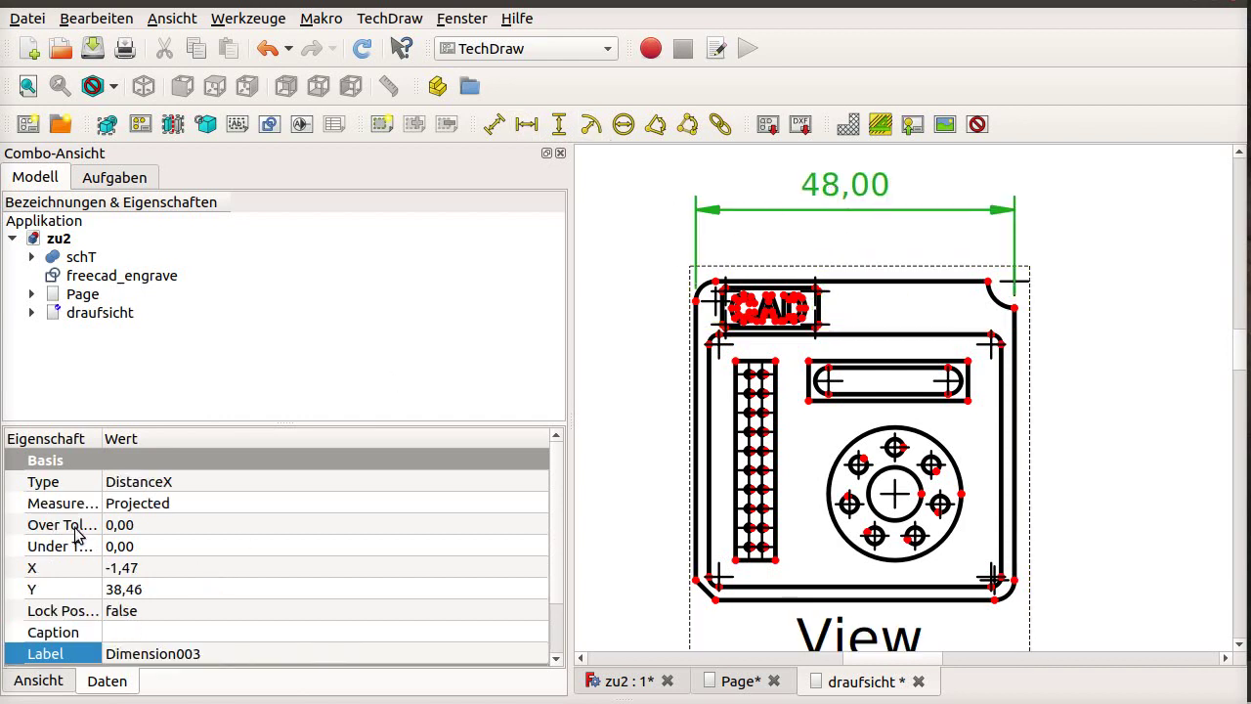
# Set the 48,00 dimension's under tolerance to -0,05 and recompute the drawing
pyautogui.click(159, 544)
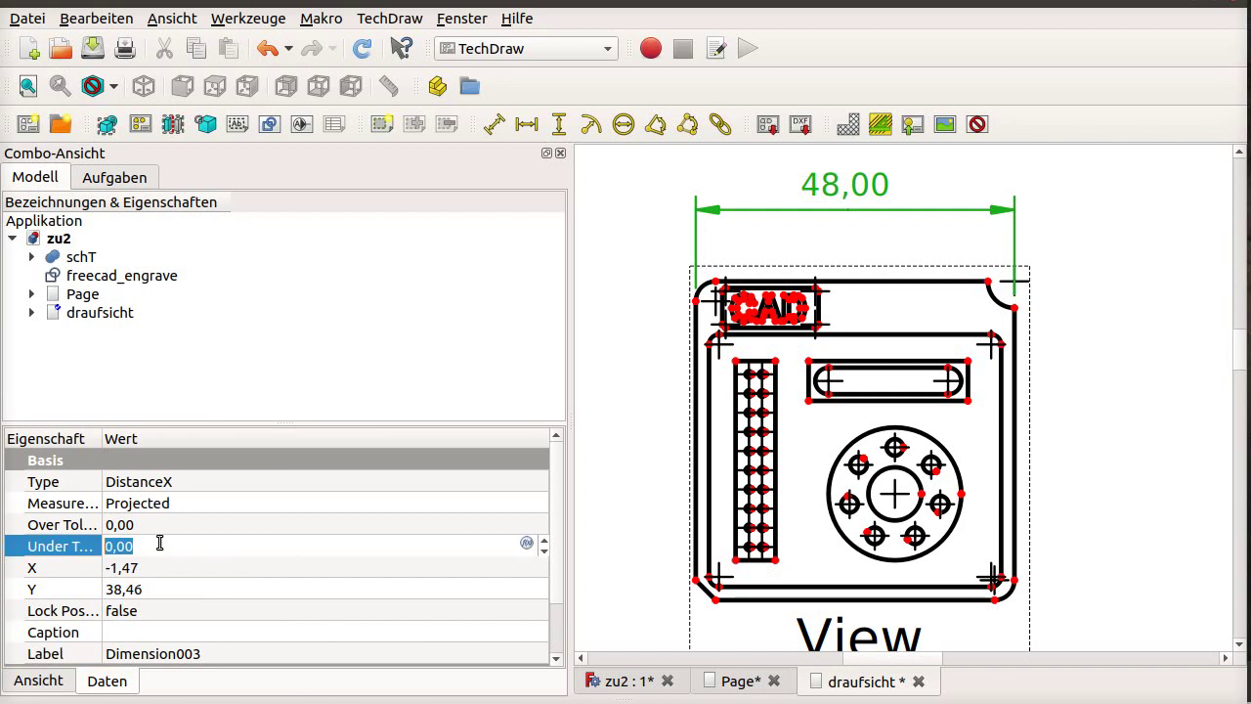
pyautogui.write('-0,')
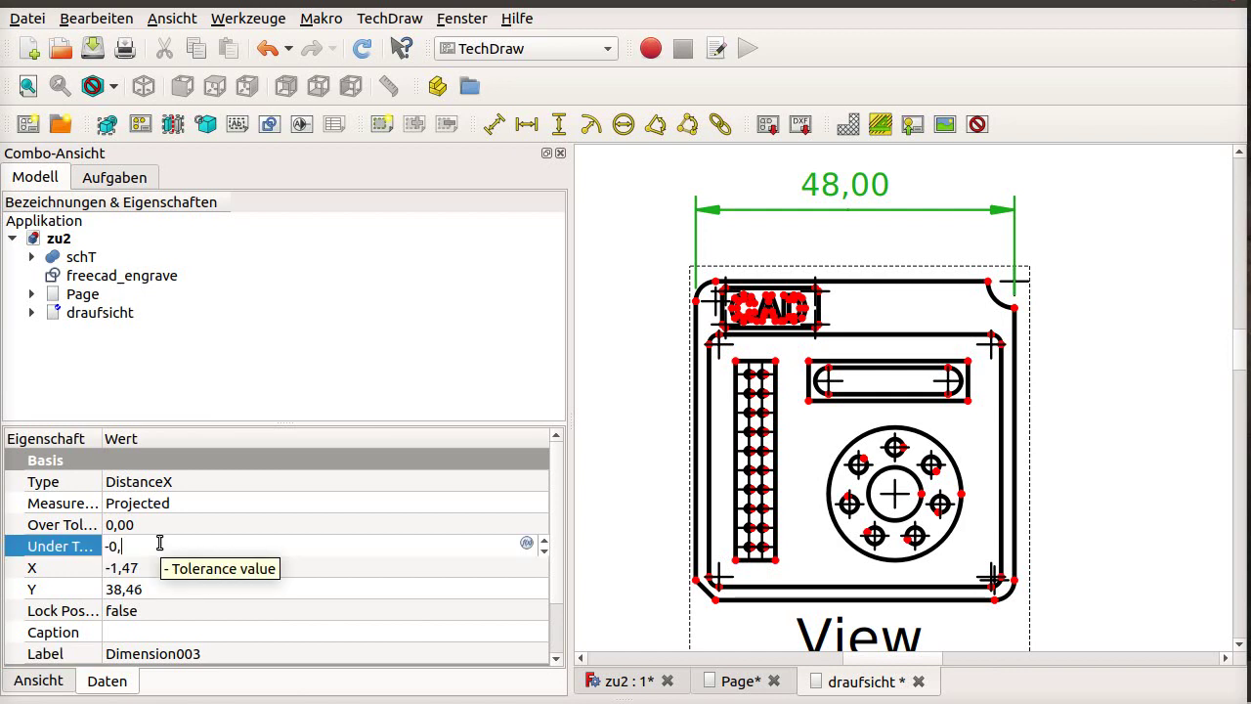
pyautogui.press('Return')
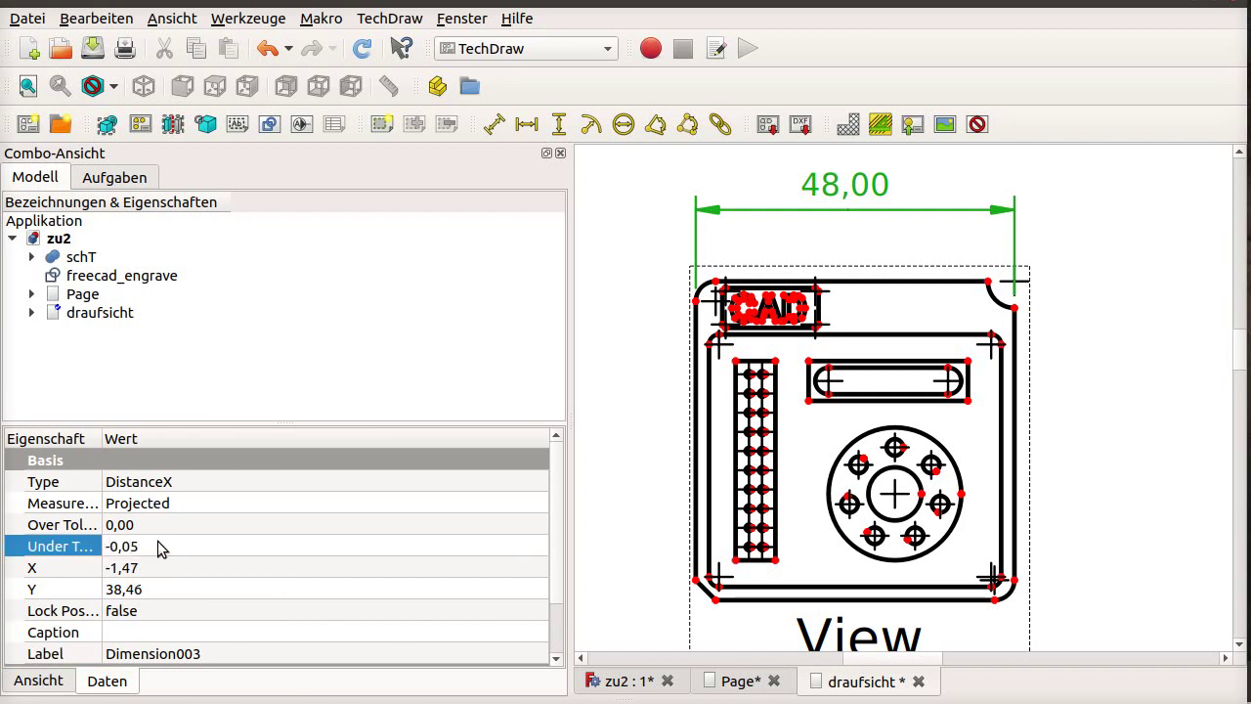
pyautogui.click(614, 338)
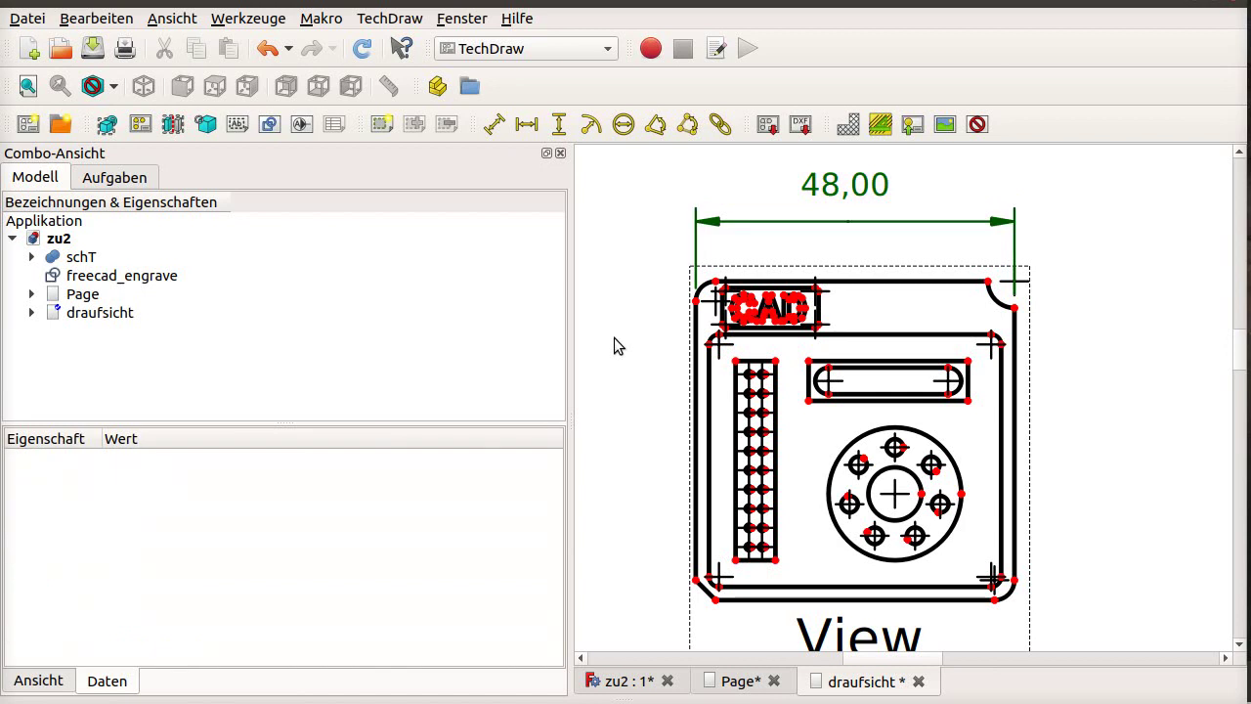
pyautogui.click(361, 51)
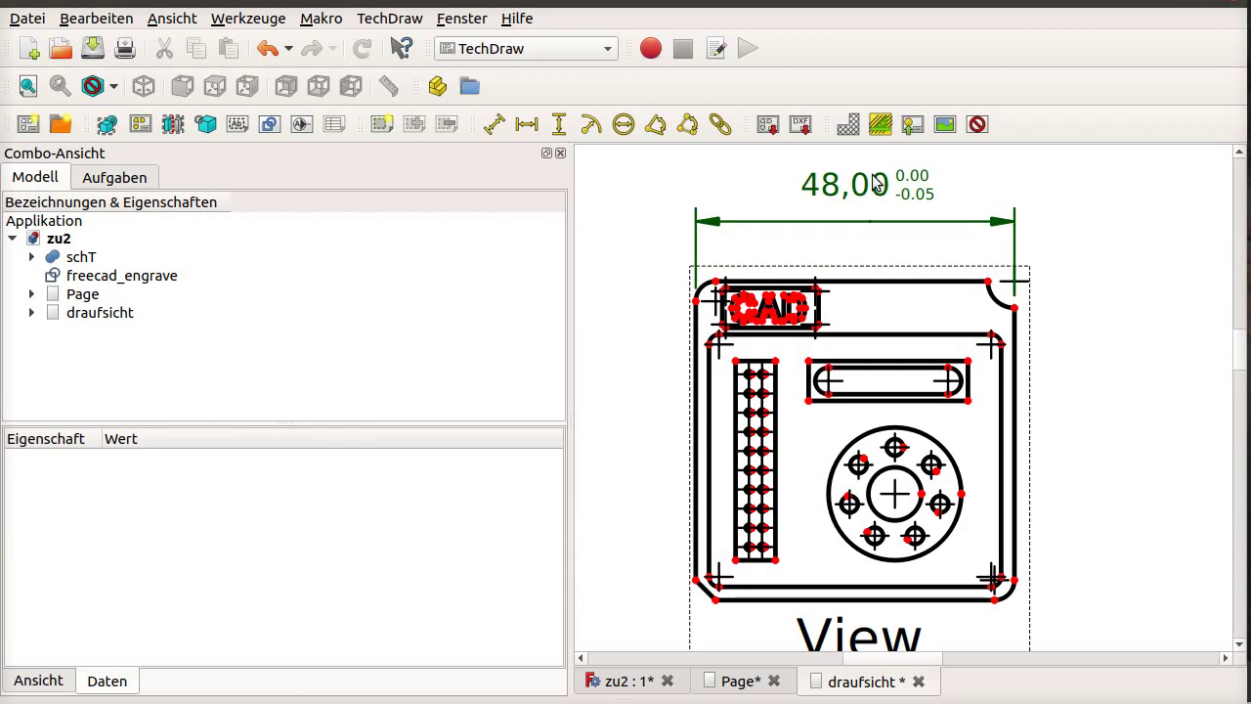
pyautogui.click(911, 124)
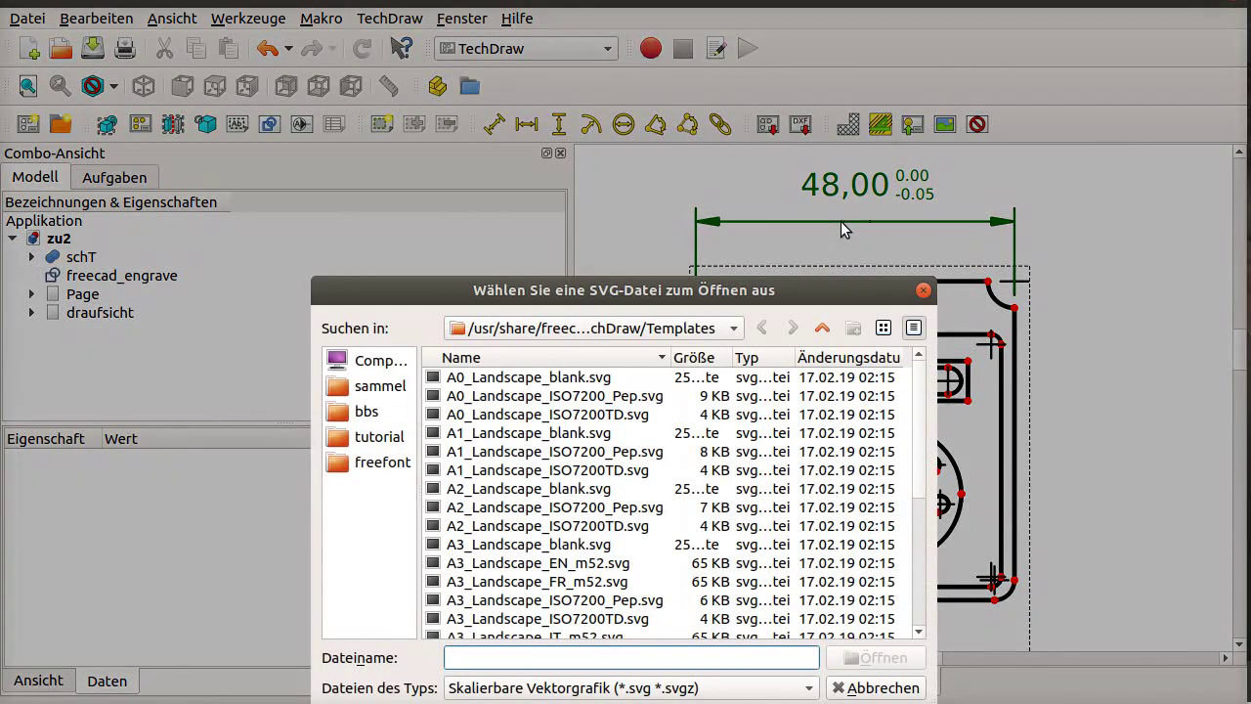
# Insert square.svg from the tutorial folder as a symbol, then zoom out
pyautogui.click(387, 437)
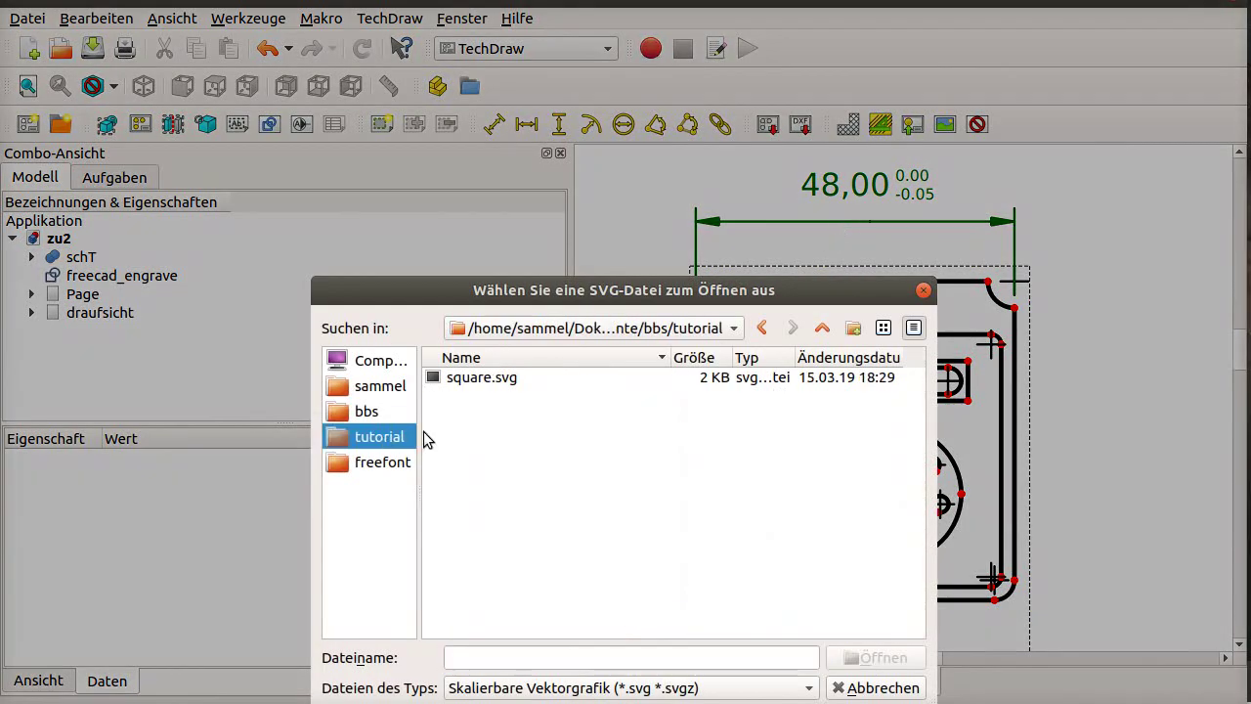
pyautogui.click(476, 379)
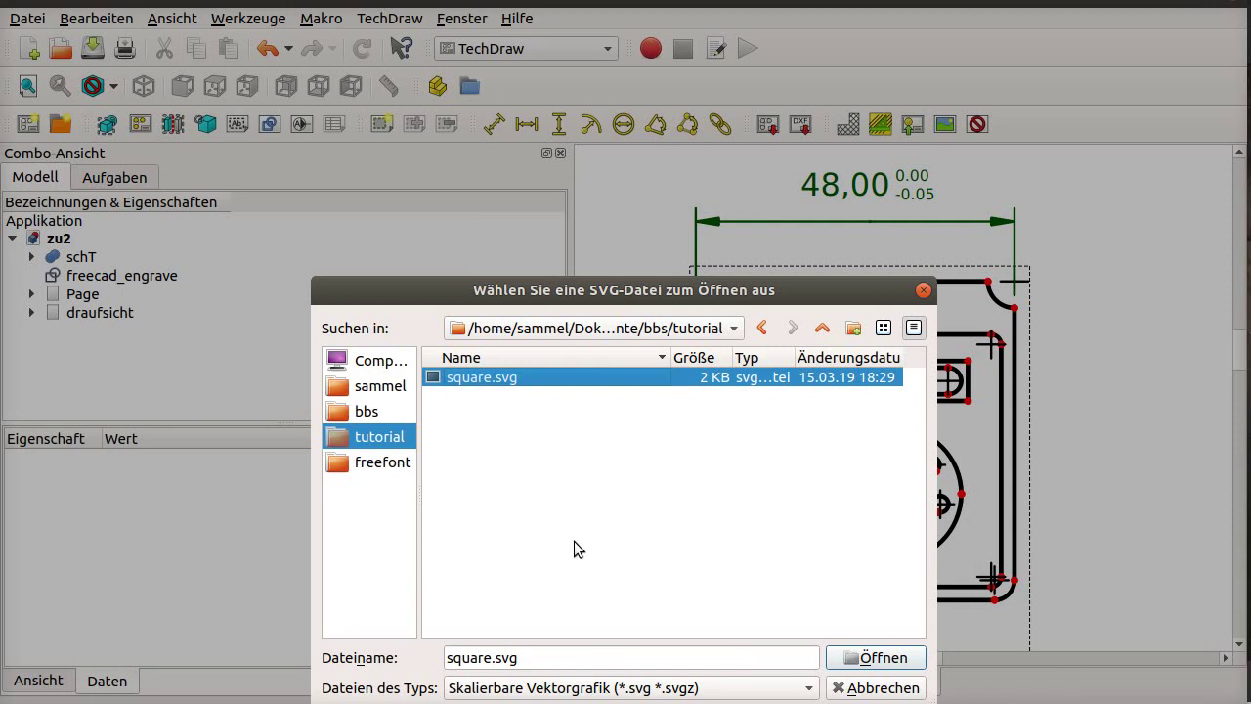
pyautogui.click(870, 660)
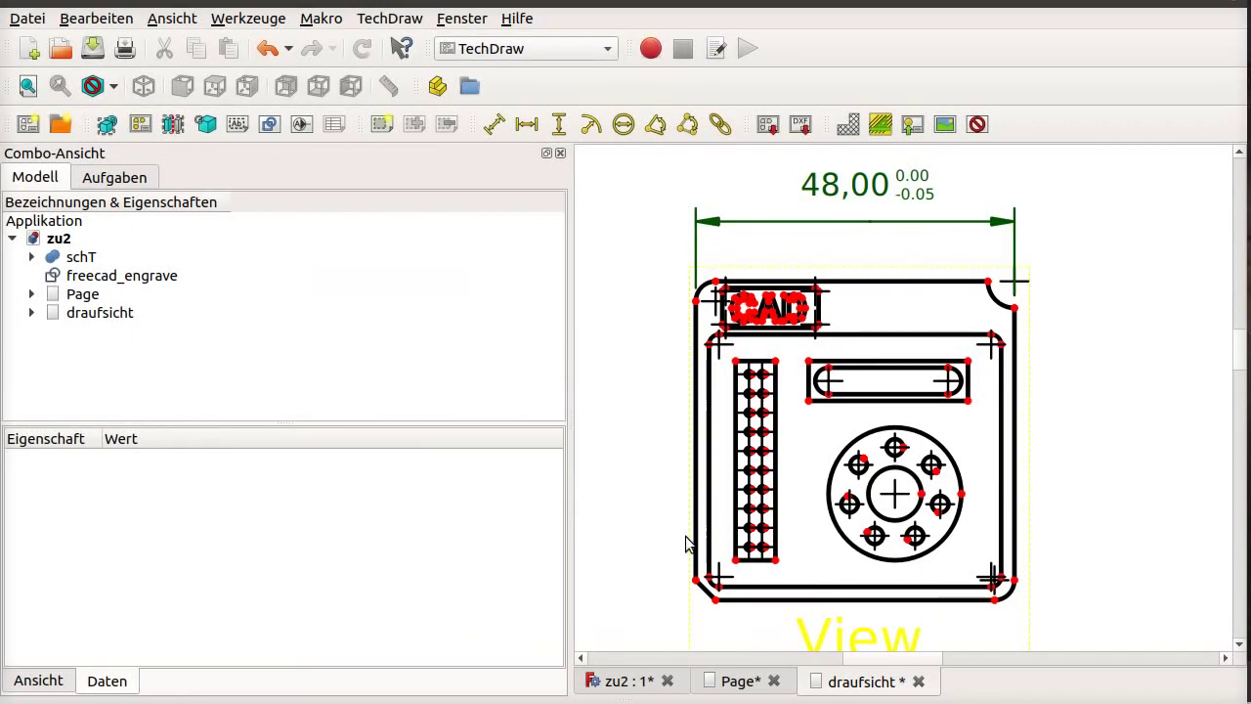
pyautogui.scroll(-2, 686, 545)
pyautogui.scroll(-2, 688, 549)
pyautogui.scroll(-2, 688, 549)
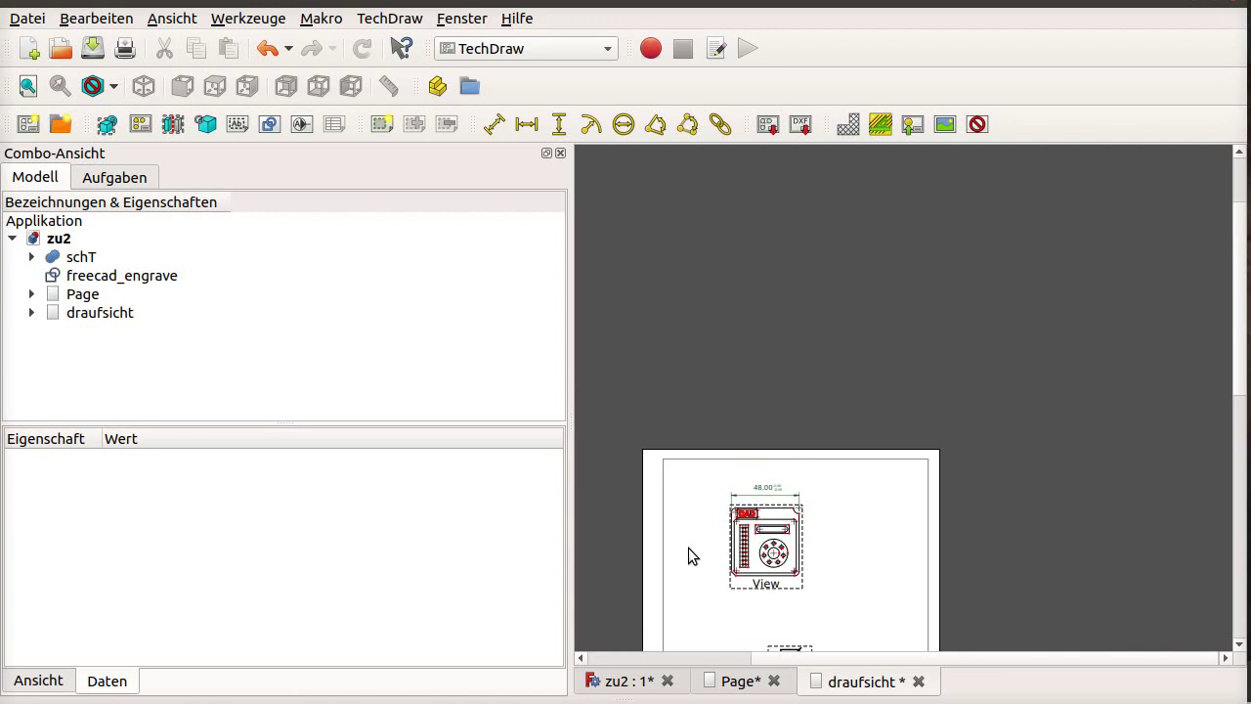
# Move the square symbol up beside the top view
pyautogui.click(786, 651)
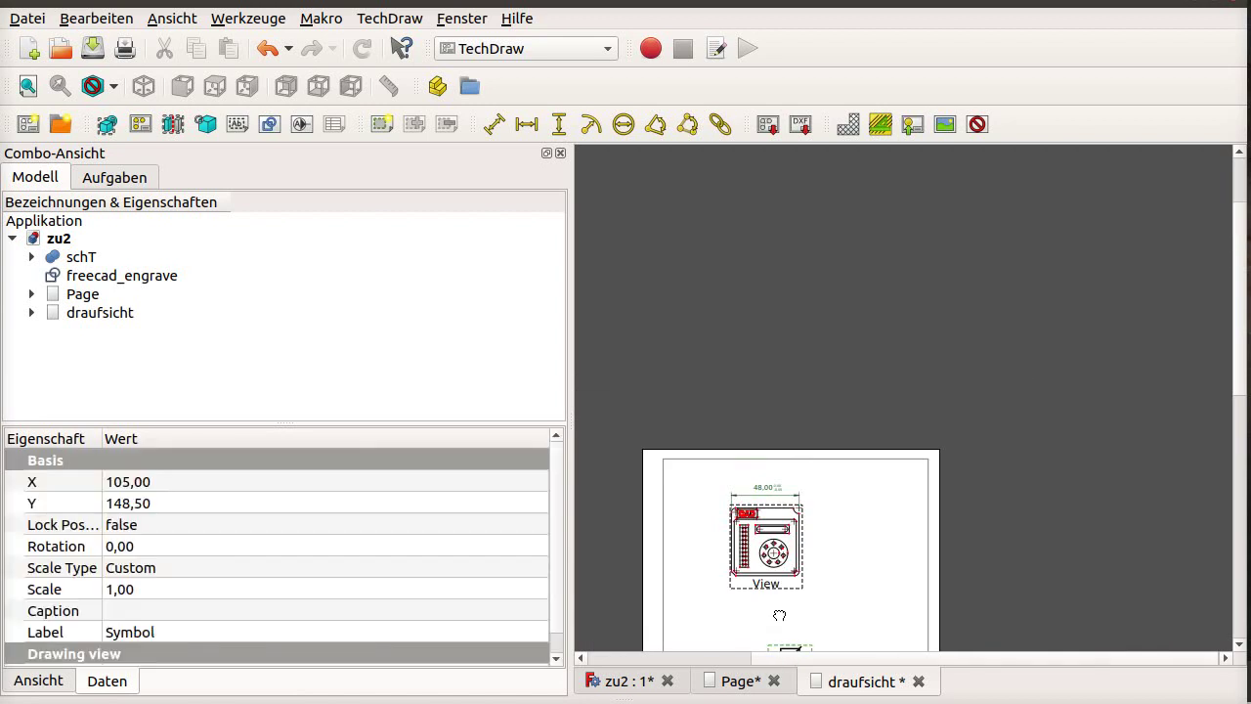
pyautogui.moveTo(778, 615); pyautogui.dragTo(735, 491)
pyautogui.scroll(3, 740, 493)
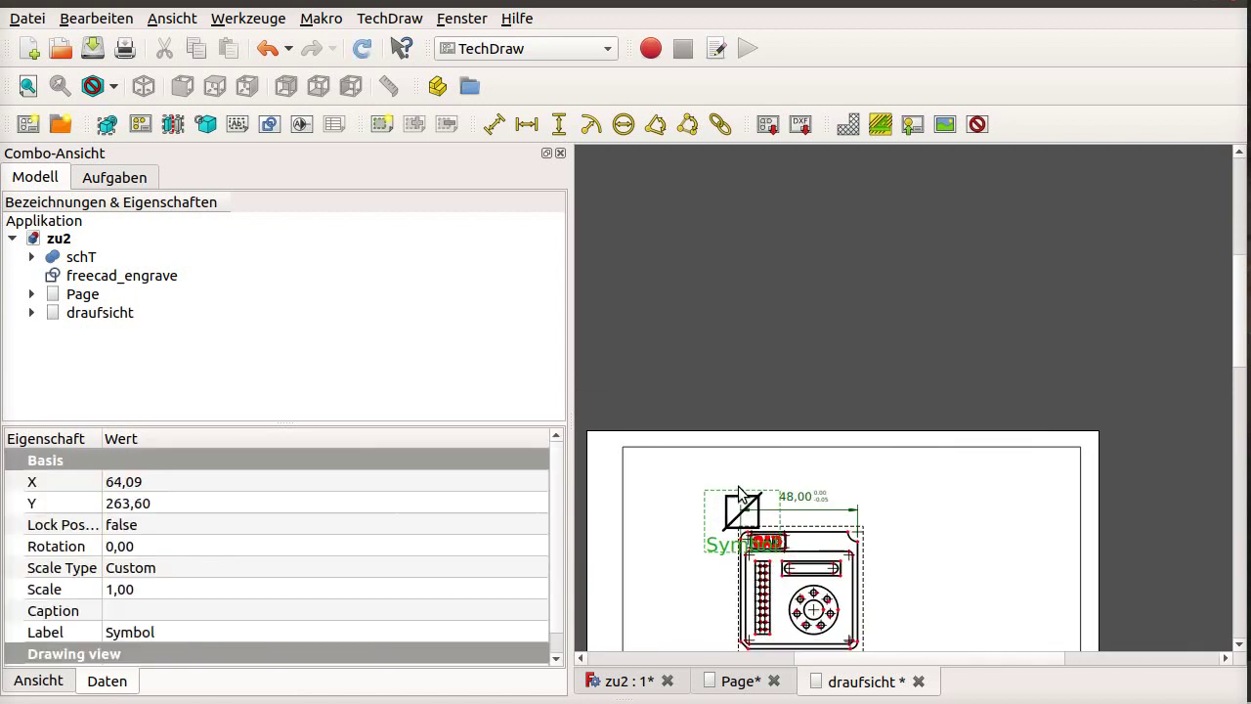
pyautogui.scroll(2, 738, 491)
pyautogui.scroll(2, 739, 508)
pyautogui.scroll(2, 739, 525)
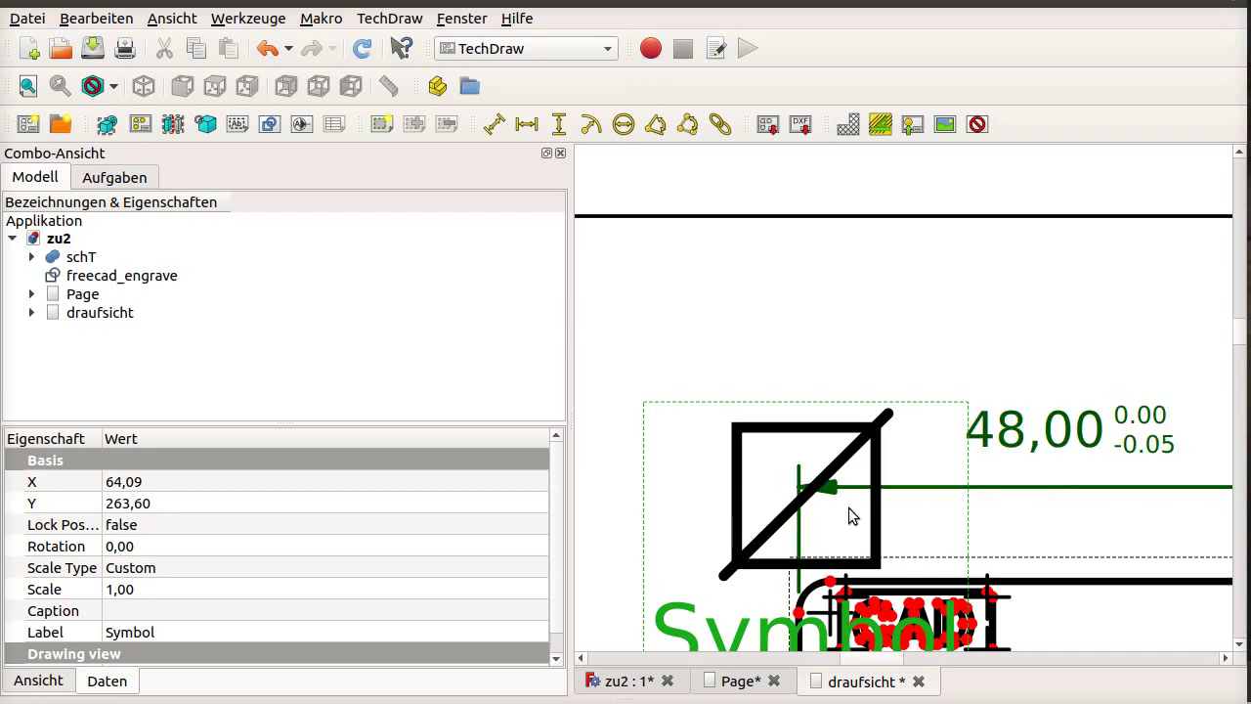
# Set the symbol's Scale to 0,20 and recompute
pyautogui.click(174, 587)
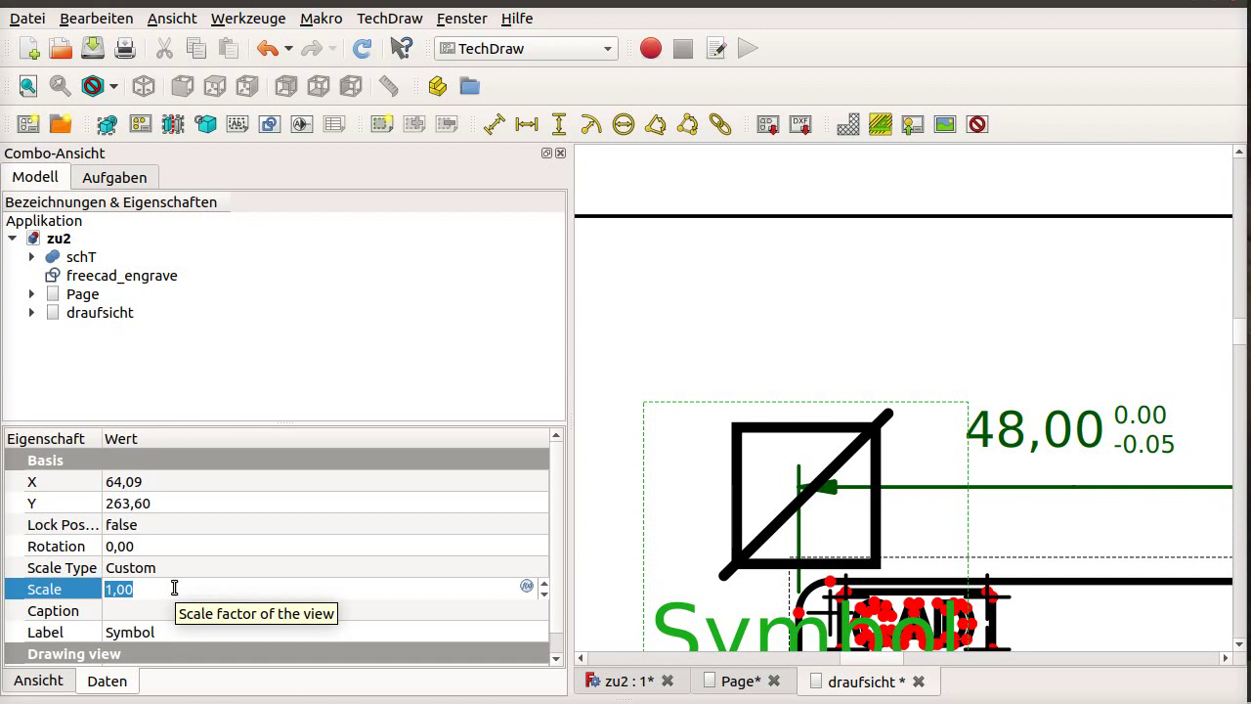
pyautogui.write('0,2')
pyautogui.press('Return')
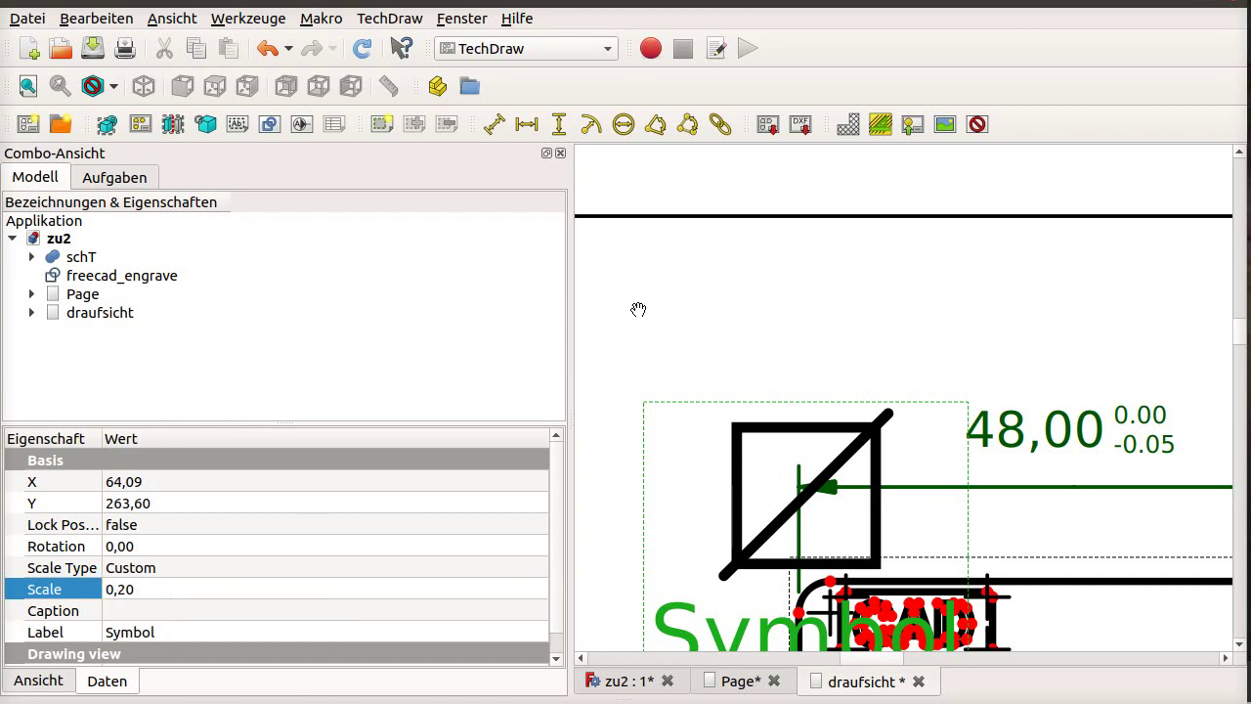
pyautogui.click(637, 310)
pyautogui.click(362, 48)
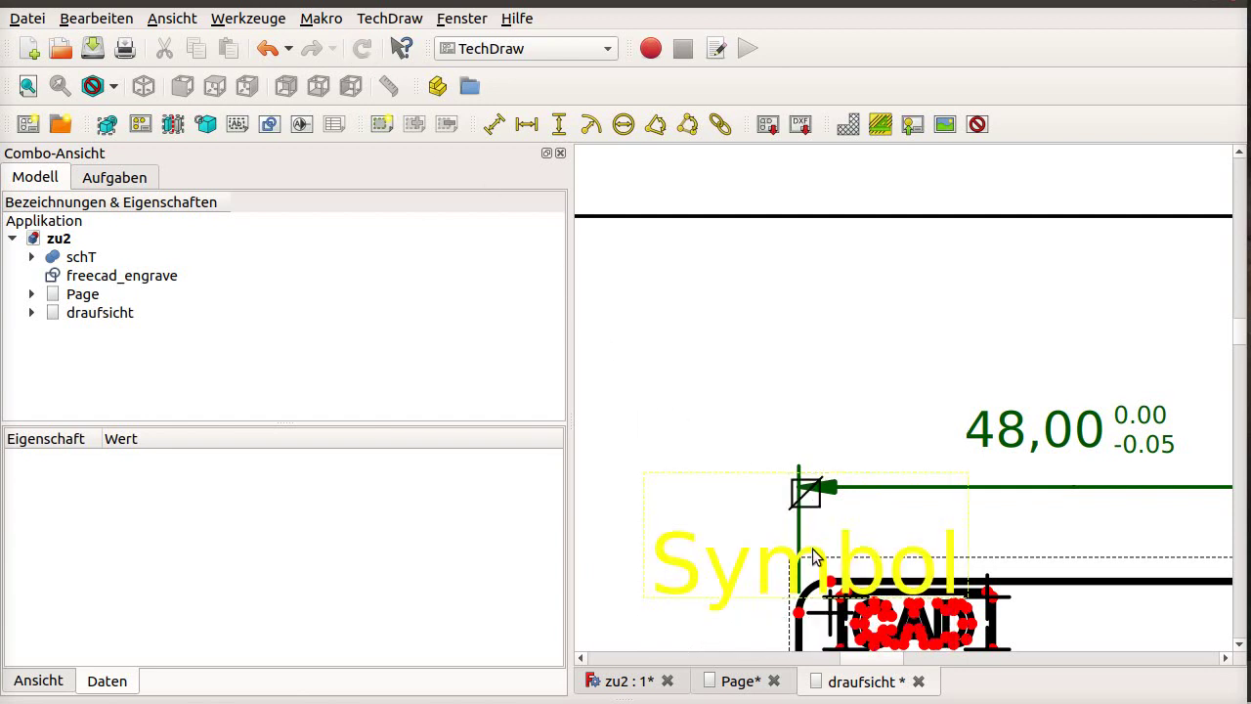
# Place the symbol just before the 48,00 value and hide view frames and labels
pyautogui.moveTo(821, 562)
pyautogui.mouseDown()
pyautogui.moveTo(928, 485)
pyautogui.moveTo(945, 492)
pyautogui.mouseUp()
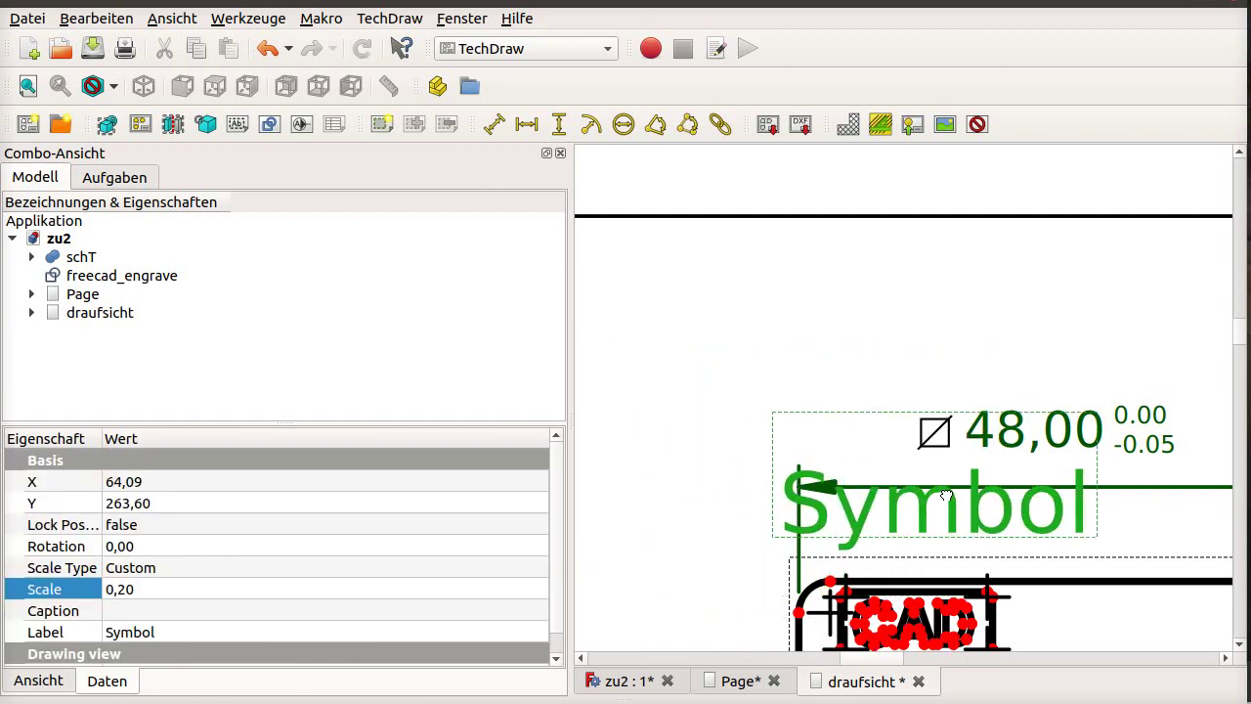
pyautogui.click(637, 392)
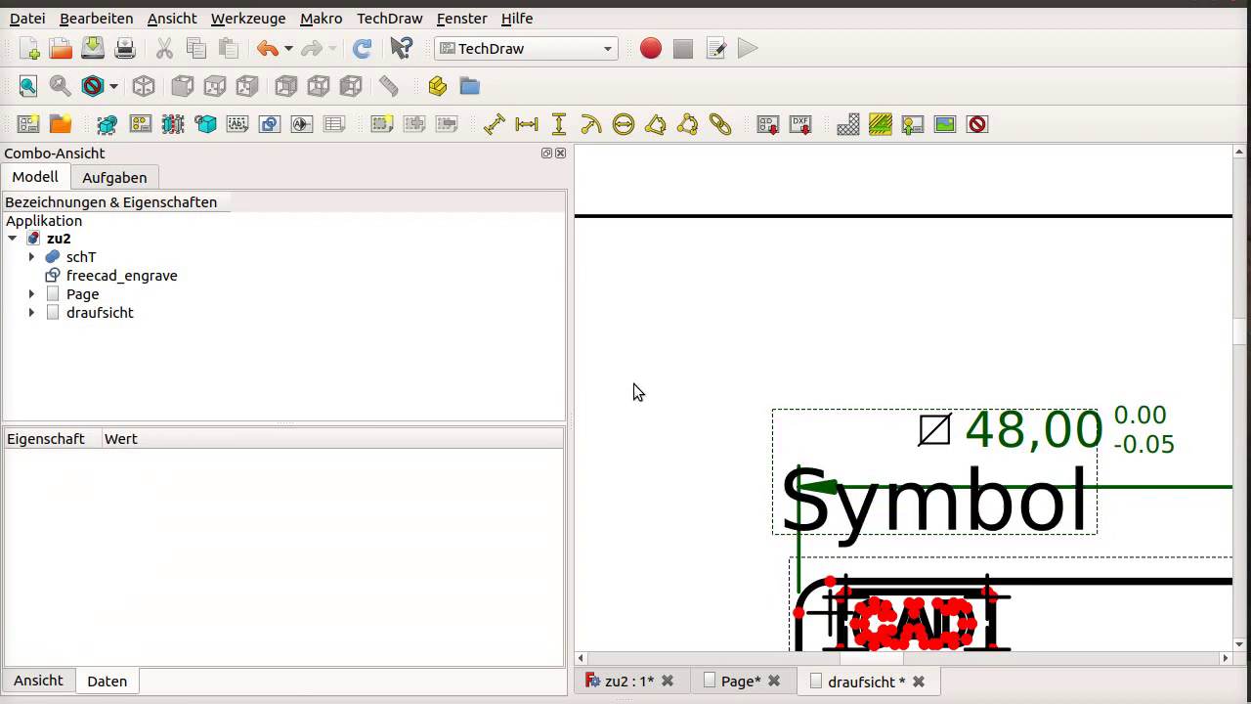
pyautogui.click(977, 124)
# In TechDraw dimension preferences, change Eckpunkt skalierung (vertex scale) from 1,50 to 0
pyautogui.scroll(-2, 636, 391)
pyautogui.scroll(-1, 682, 466)
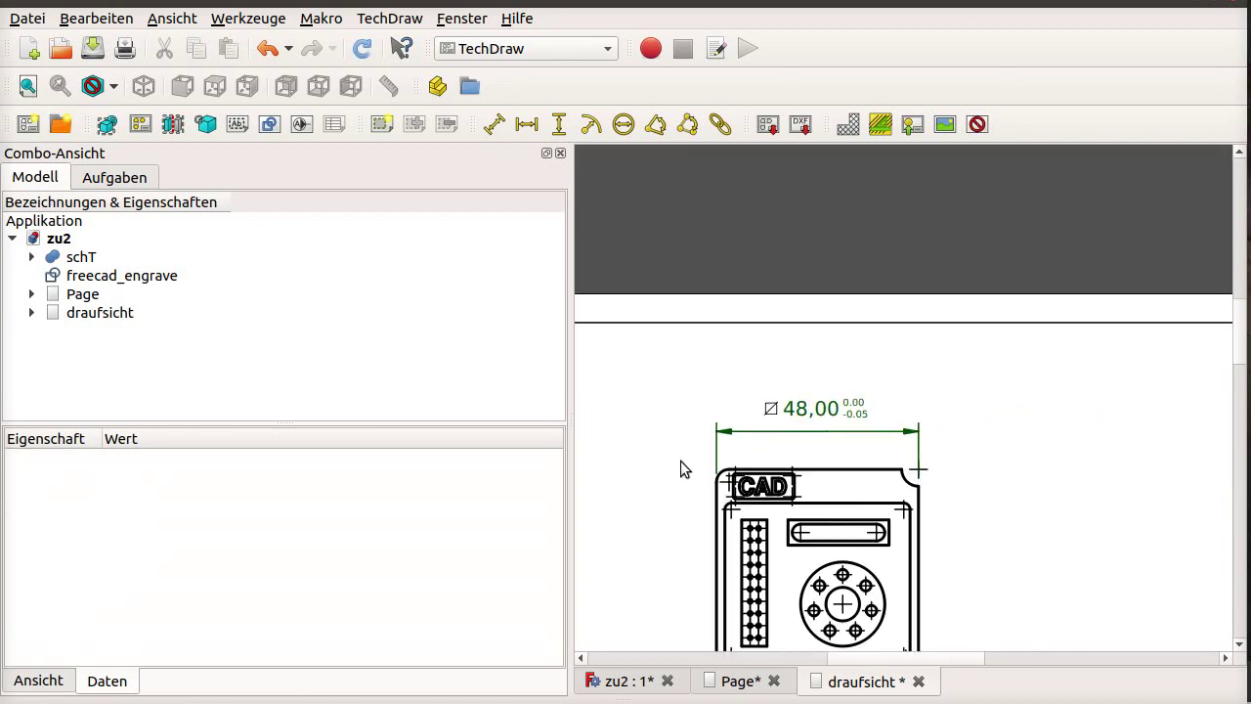
pyautogui.scroll(-1, 692, 466)
pyautogui.scroll(-1, 688, 580)
pyautogui.scroll(1, 684, 579)
pyautogui.scroll(1, 684, 579)
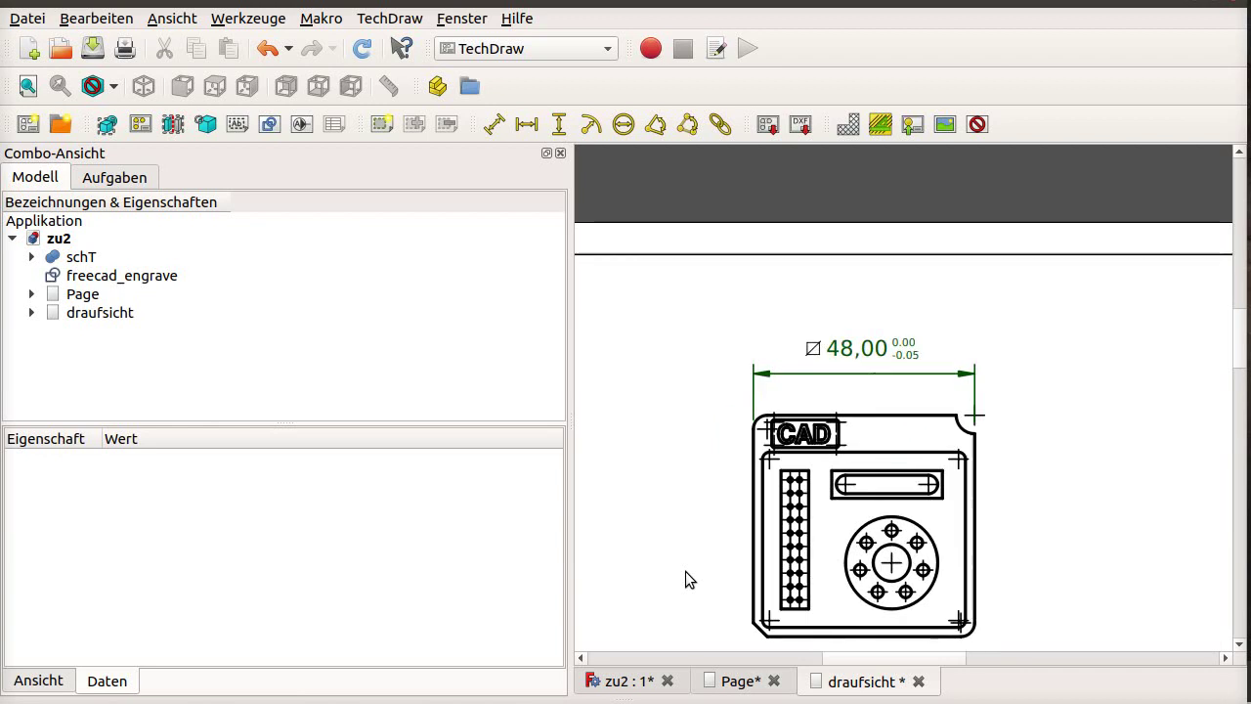
pyautogui.click(81, 22)
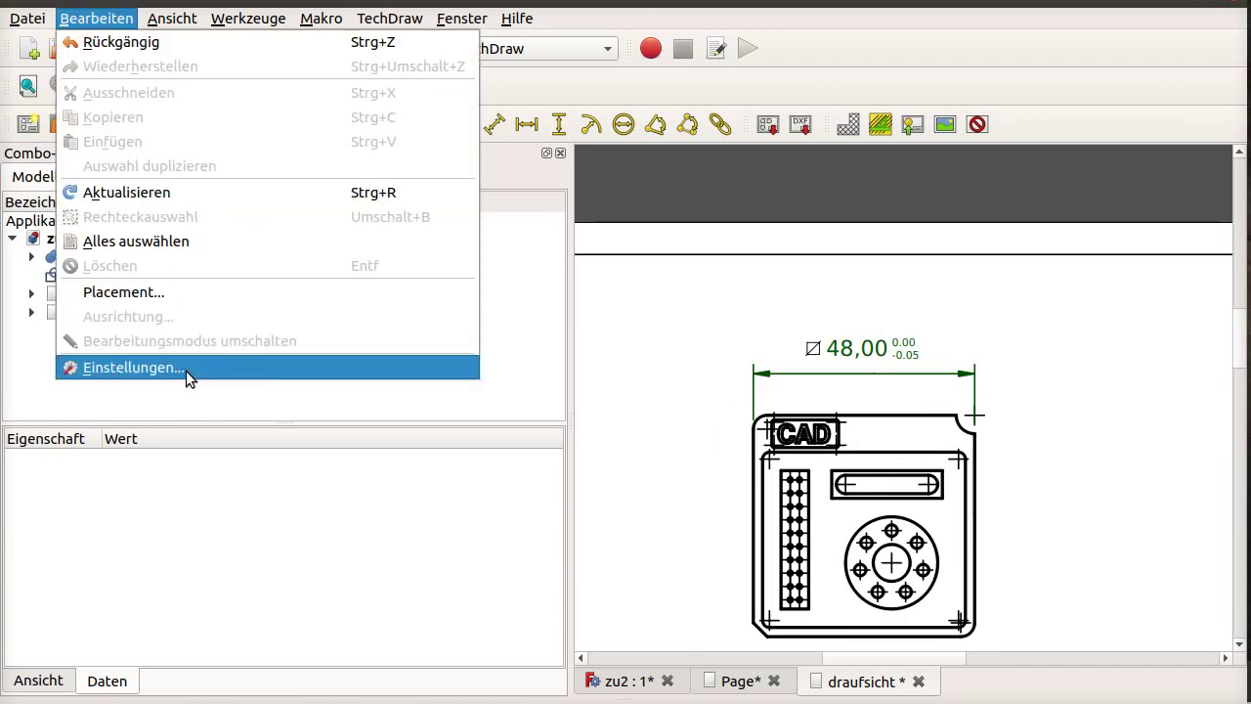
pyautogui.click(111, 366)
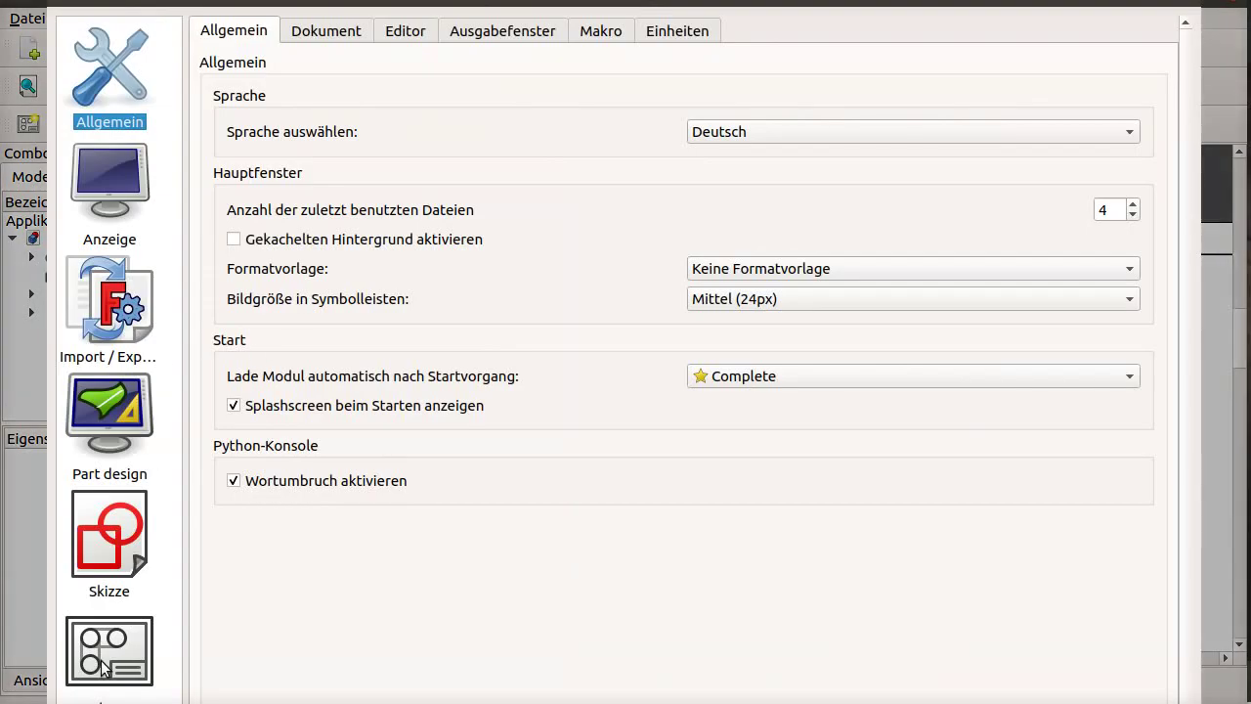
pyautogui.click(99, 660)
pyautogui.click(432, 30)
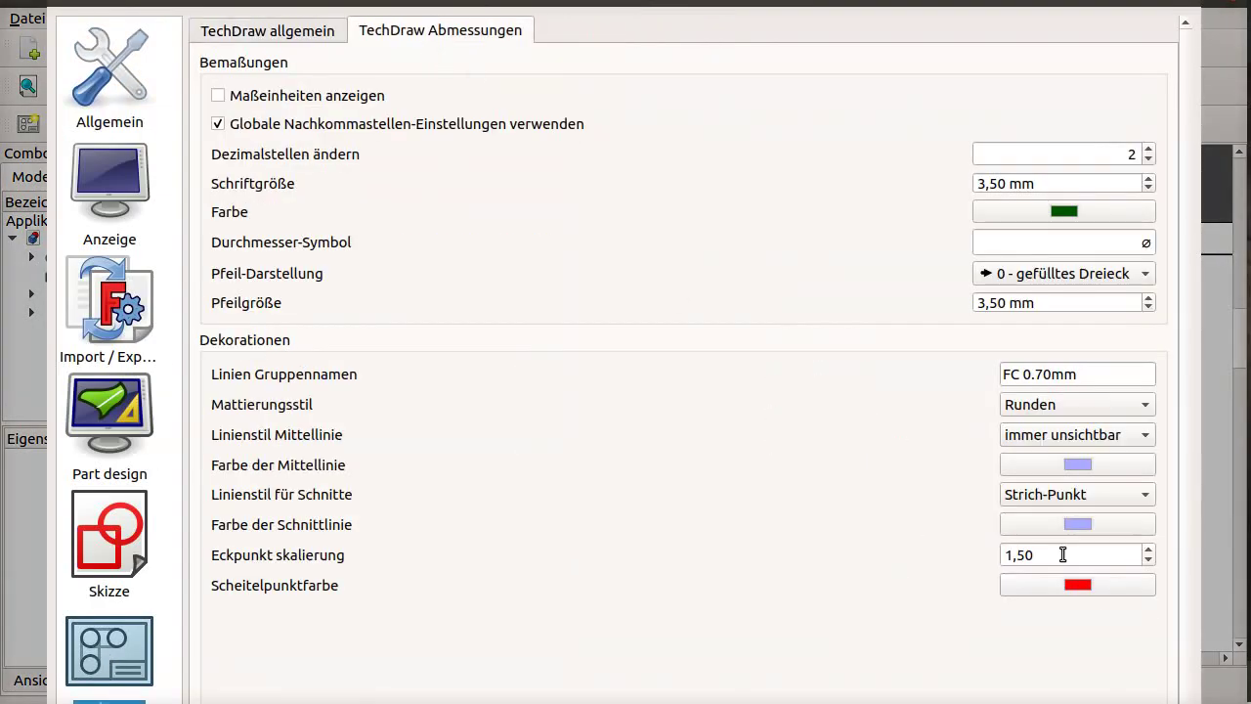
pyautogui.moveTo(1062, 554); pyautogui.dragTo(984, 545)
pyautogui.write('0')
pyautogui.press('Return')
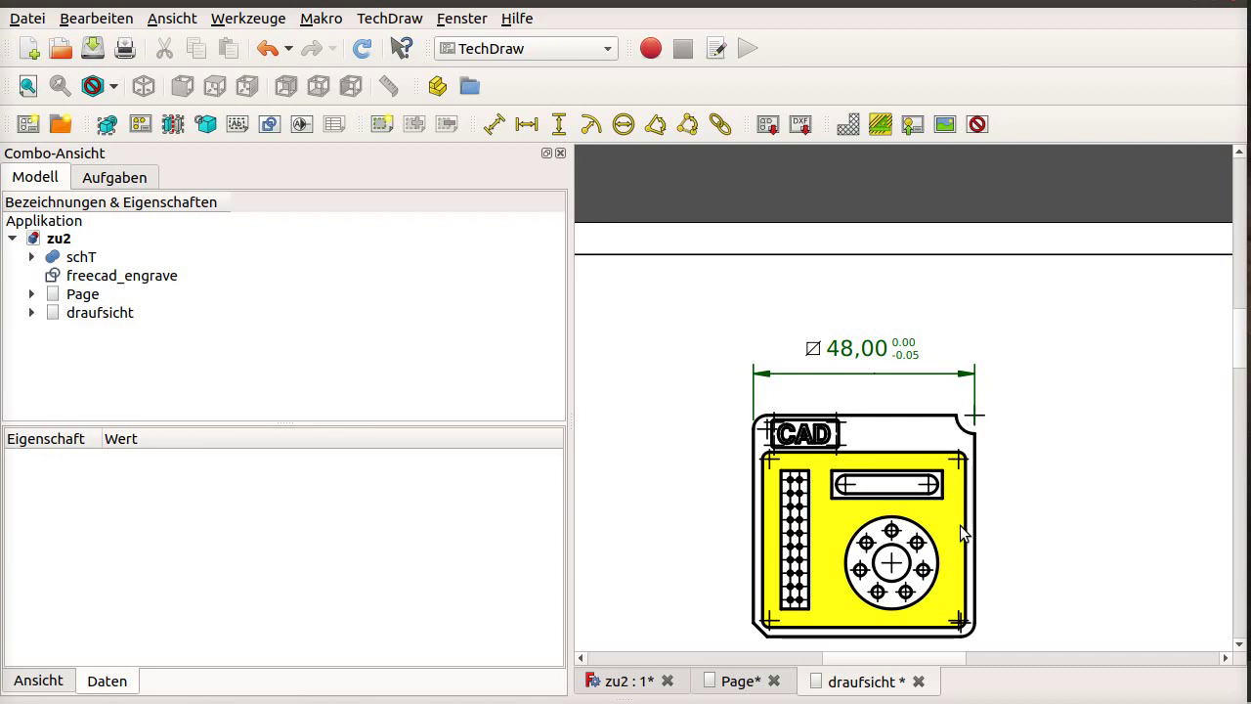
# Close and reopen the draufsicht page, then zoom in on the 48,00 dimension
pyautogui.click(124, 318)
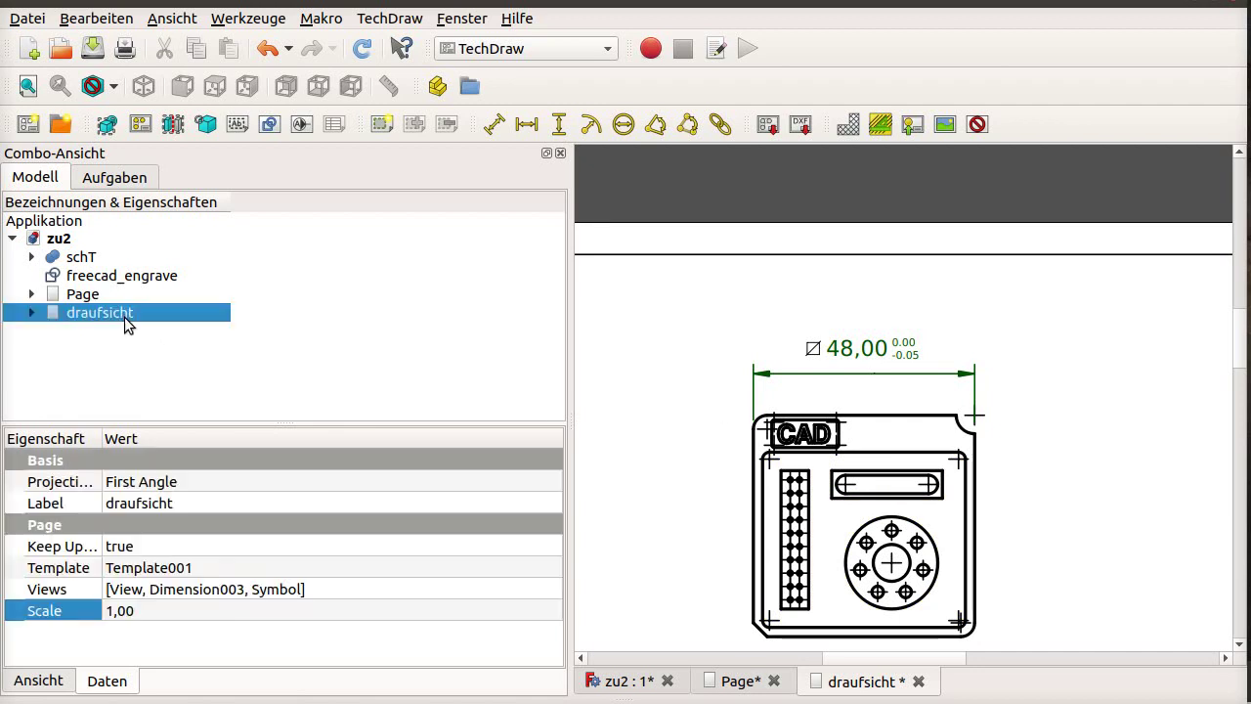
pyautogui.hotkey('ctrl', 'F4')
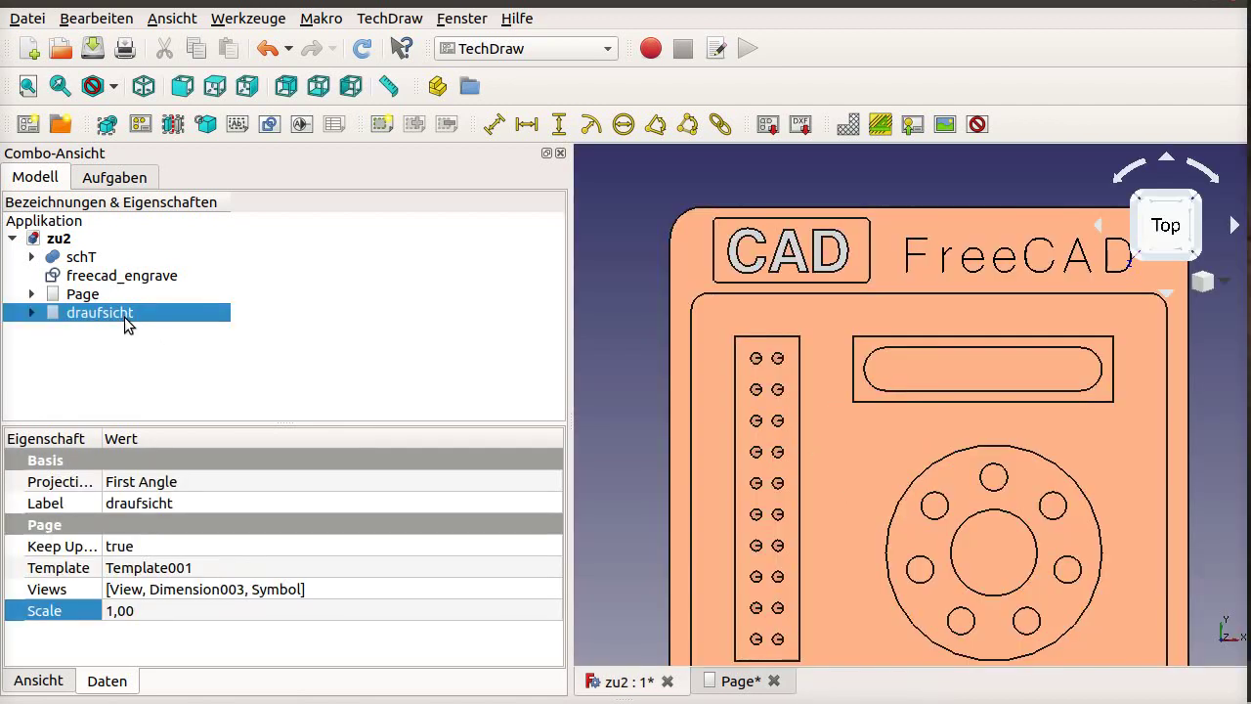
pyautogui.doubleClick(124, 317)
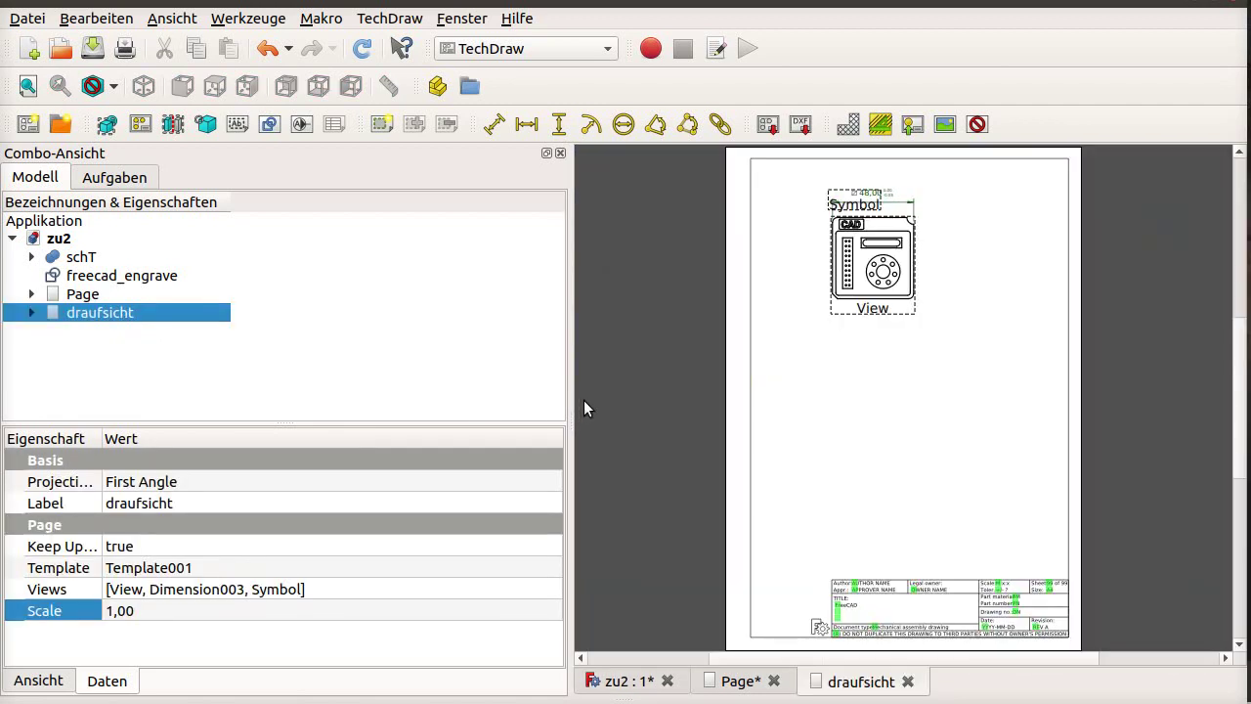
pyautogui.scroll(2, 880, 190)
pyautogui.scroll(2, 929, 190)
pyautogui.scroll(2, 977, 191)
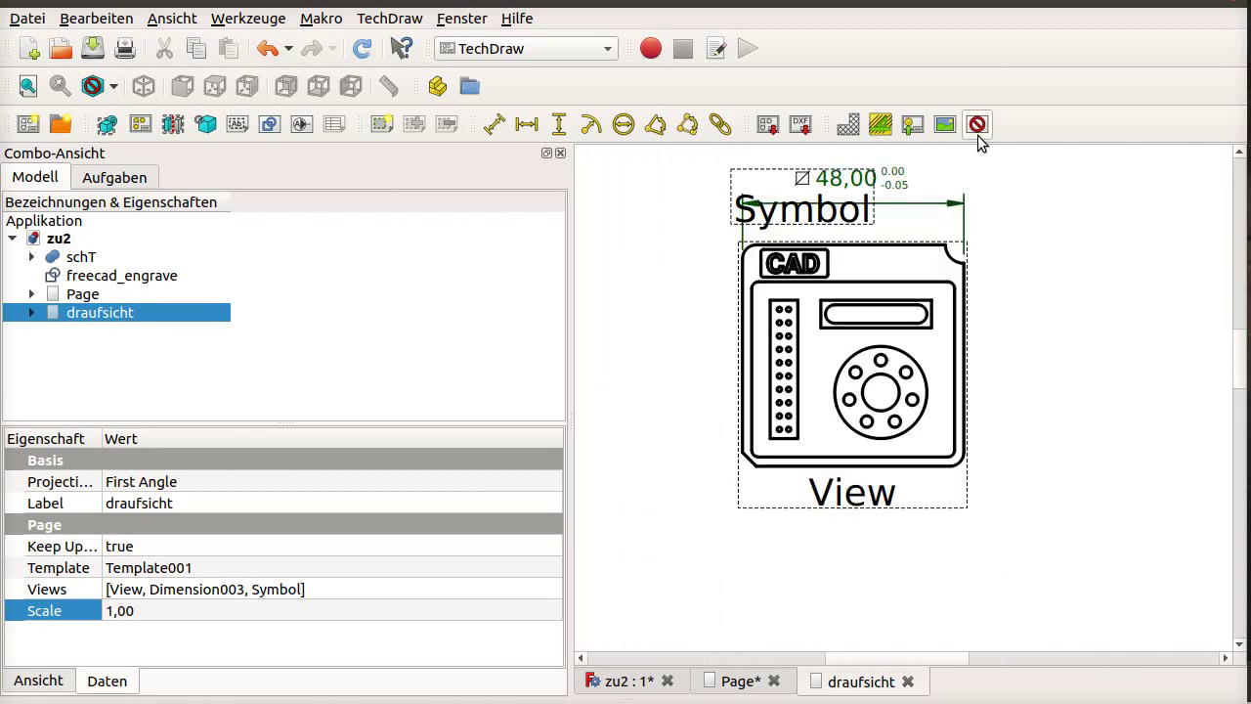
pyautogui.scroll(1, 1069, 202)
pyautogui.scroll(1, 1073, 201)
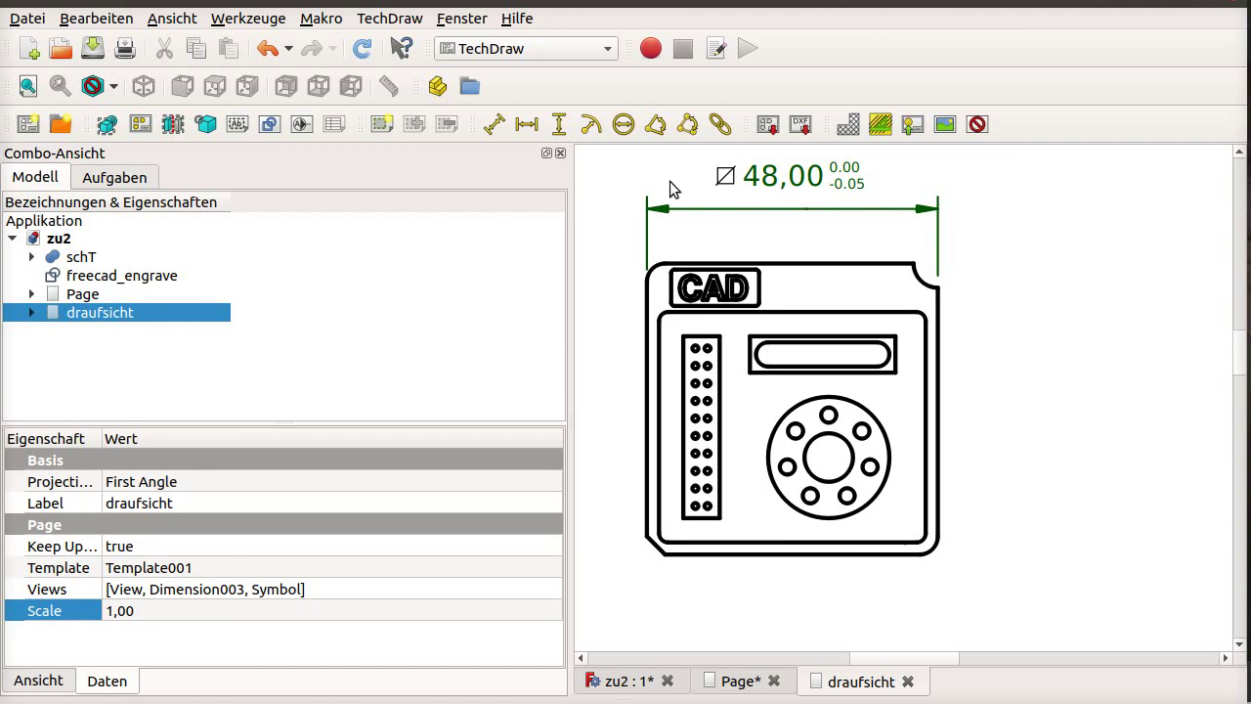
pyautogui.click(607, 47)
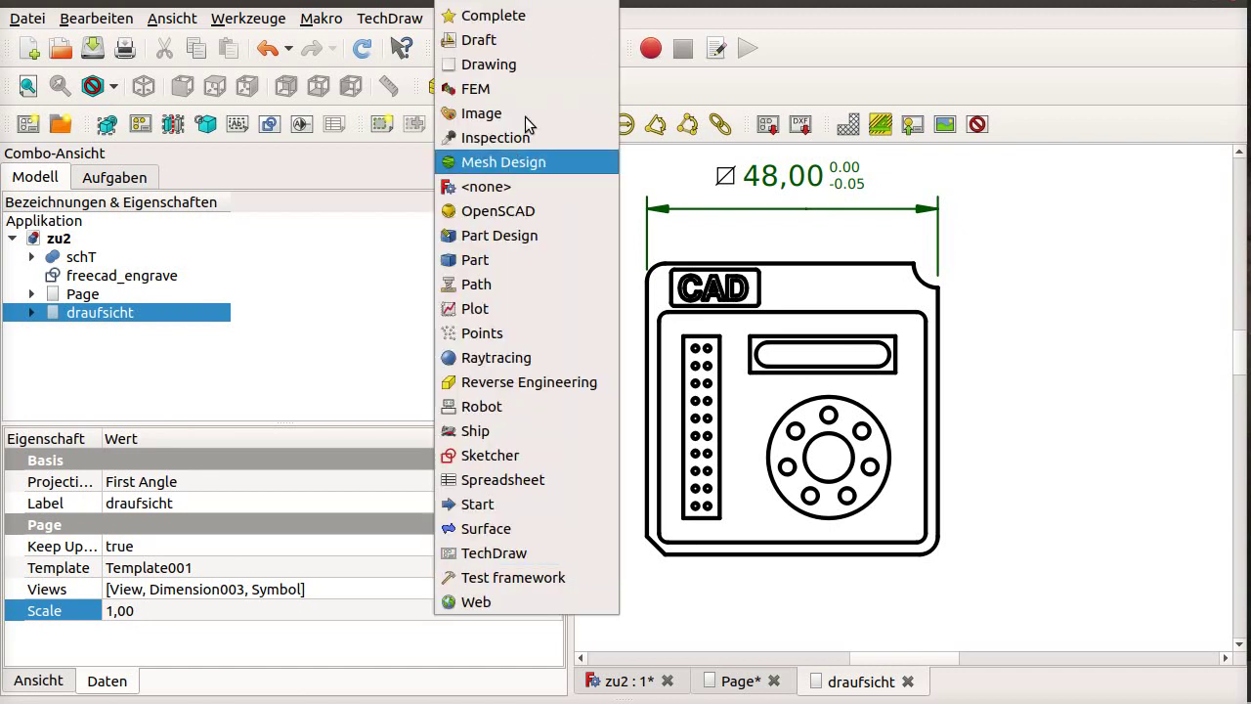
pyautogui.click(1057, 228)
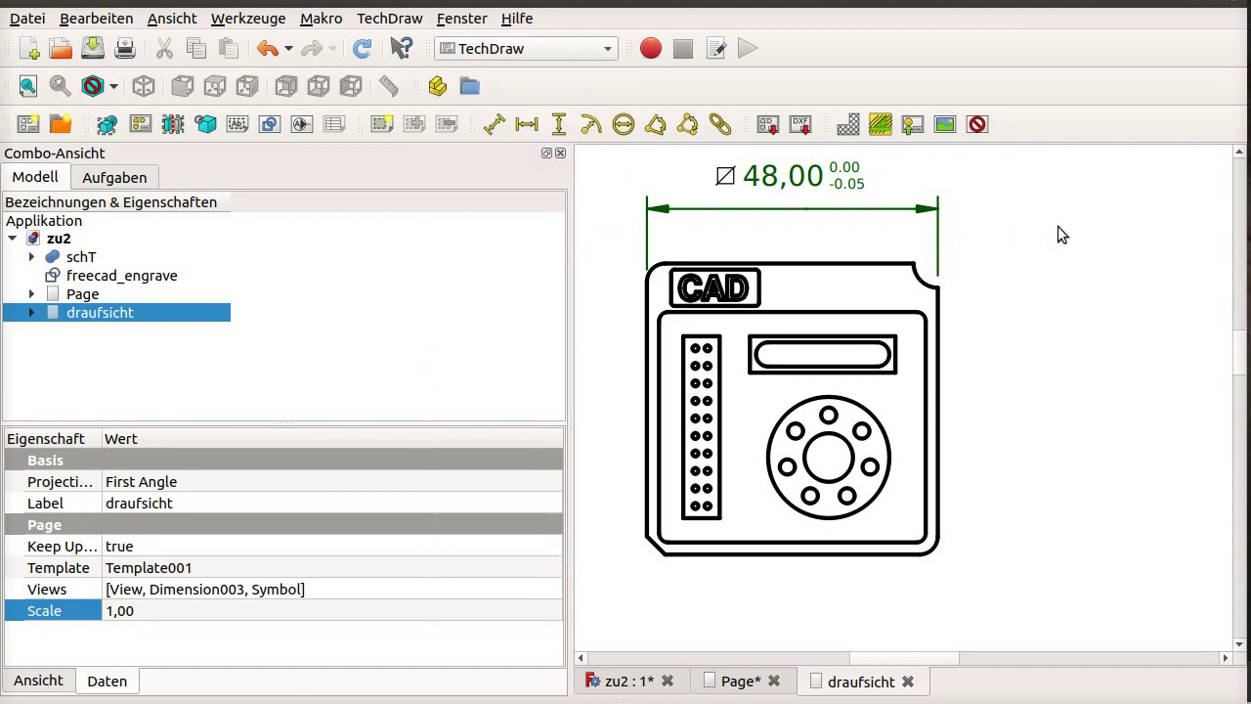